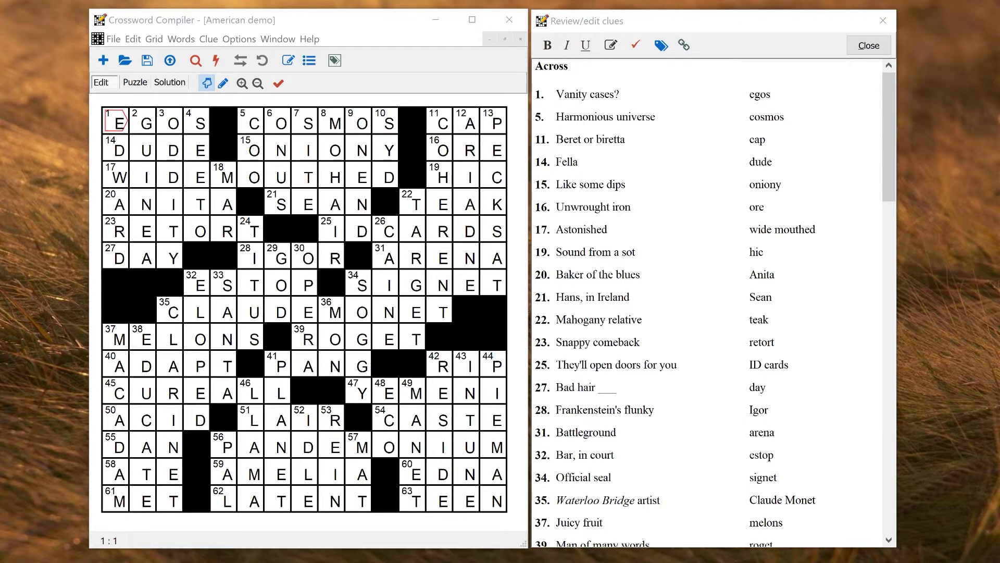
# - Shift the Review/edit clues window slightly left and make it a little narrower beside the grid
pyautogui.moveTo(571, 20); pyautogui.dragTo(603, 30)
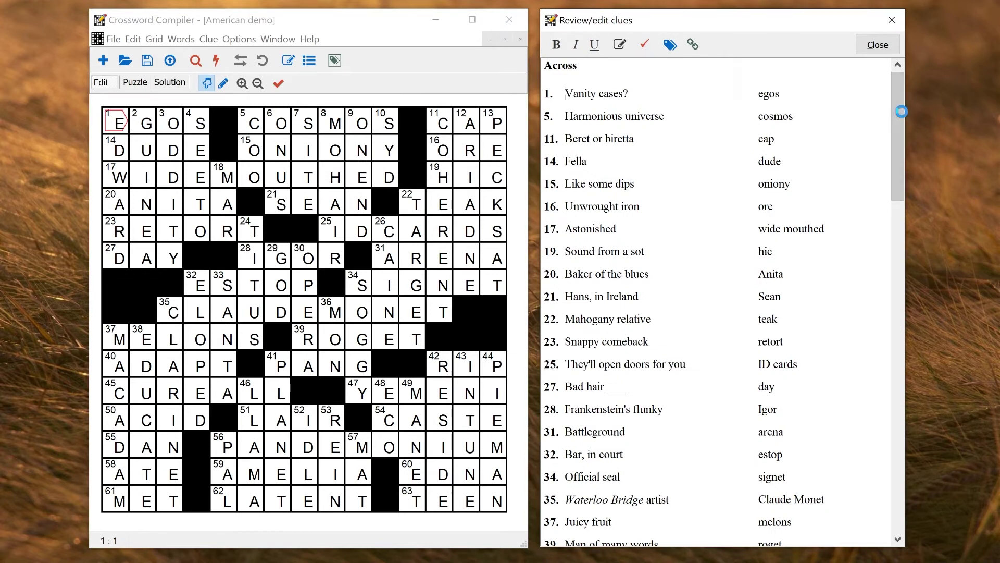
pyautogui.moveTo(904, 111); pyautogui.dragTo(846, 118)
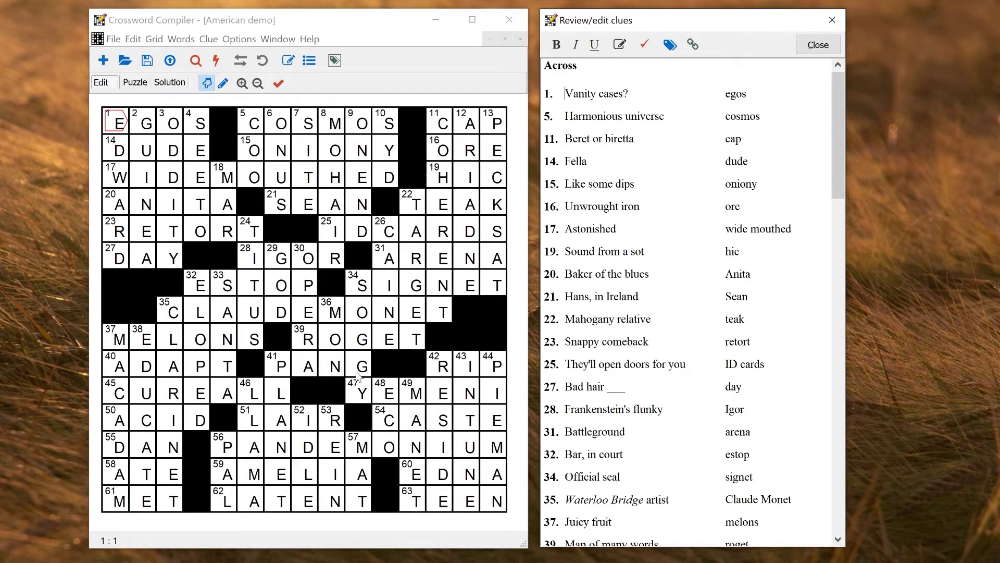
pyautogui.click(236, 39)
pyautogui.click(245, 55)
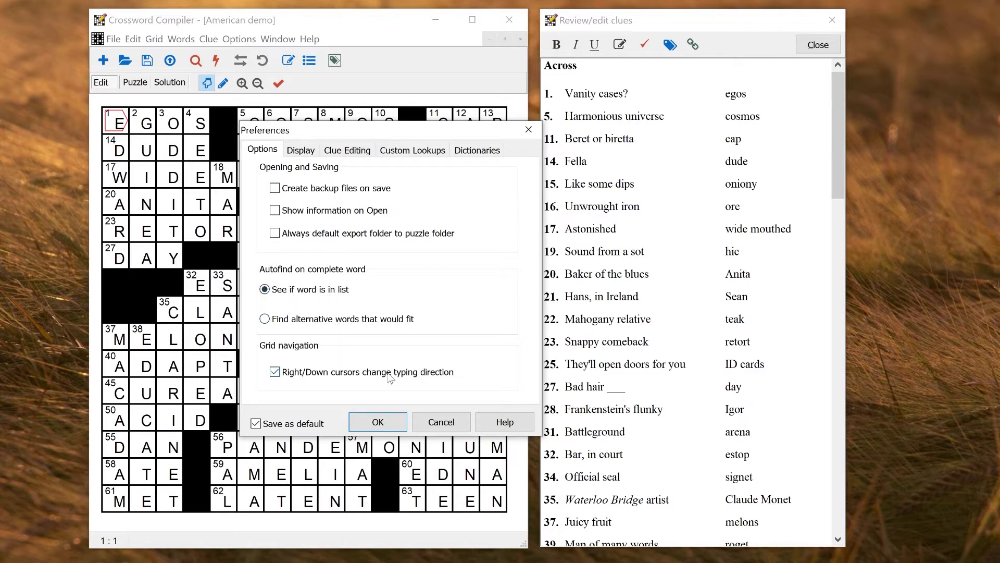
pyautogui.click(306, 155)
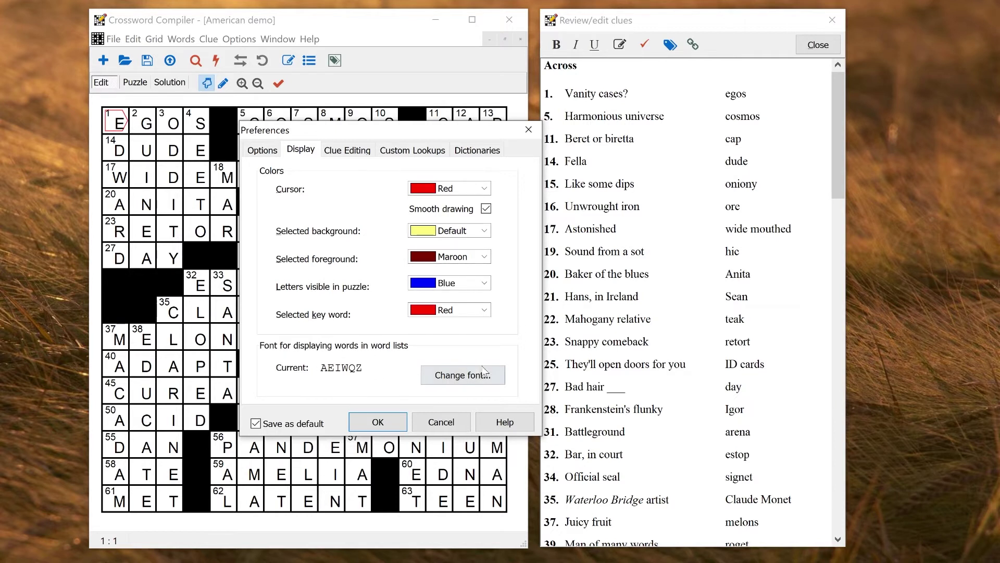
pyautogui.click(358, 155)
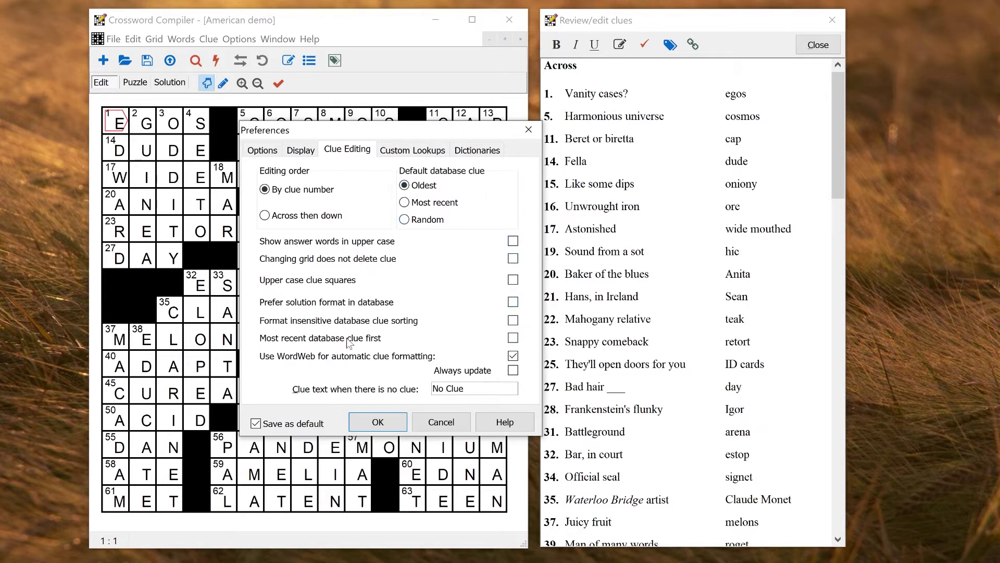
pyautogui.click(405, 151)
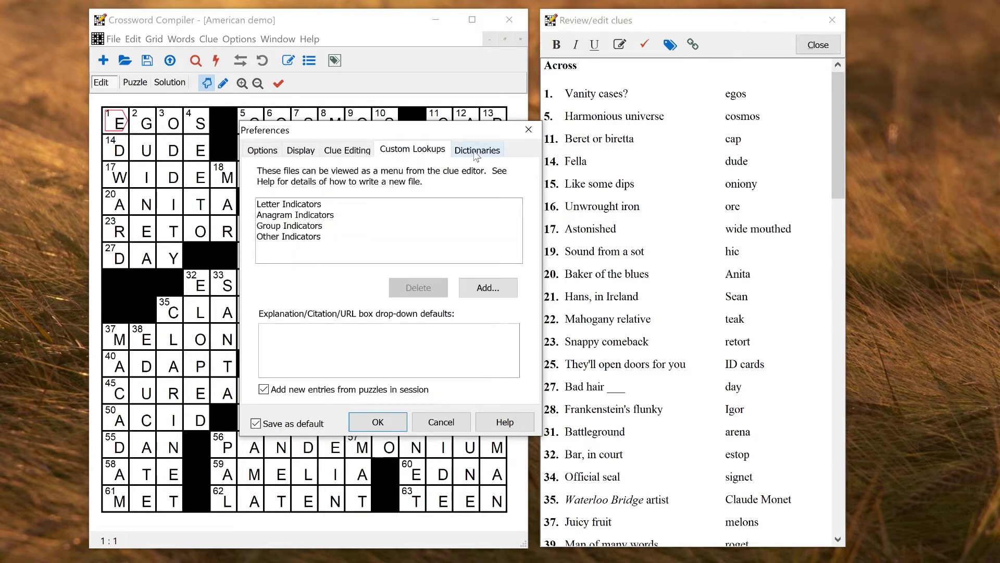
pyautogui.click(474, 152)
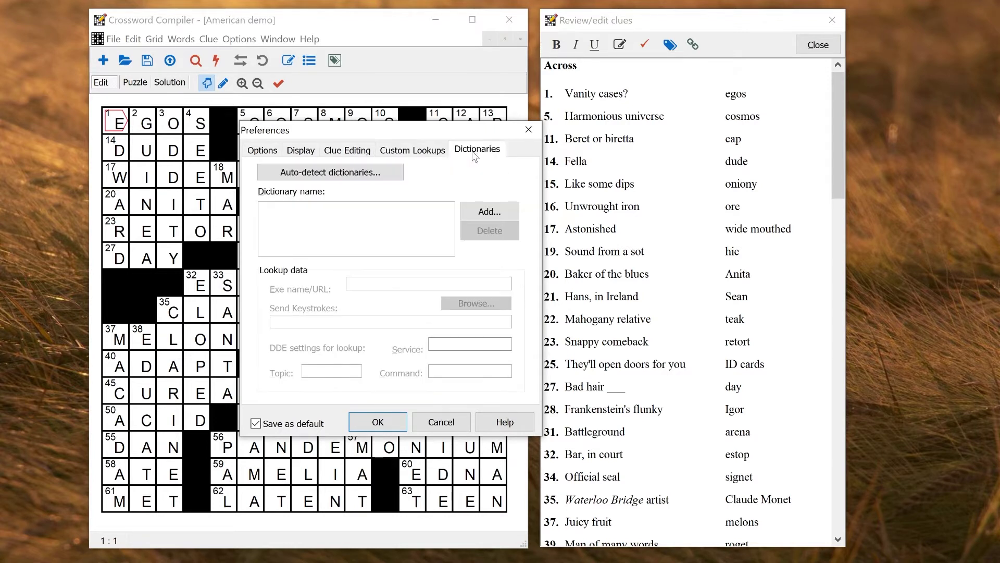
pyautogui.click(259, 151)
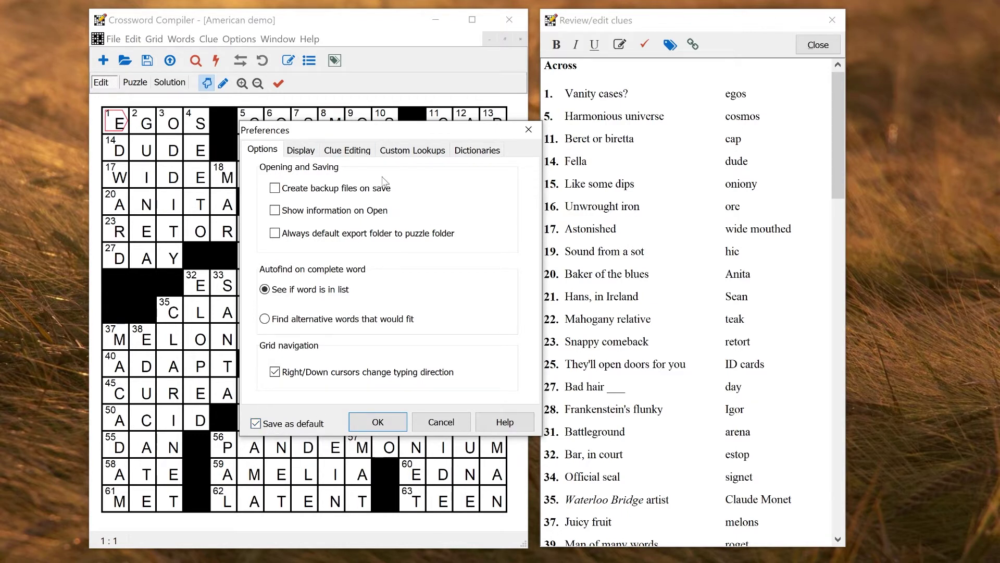
pyautogui.click(255, 423)
pyautogui.click(255, 424)
pyautogui.click(445, 423)
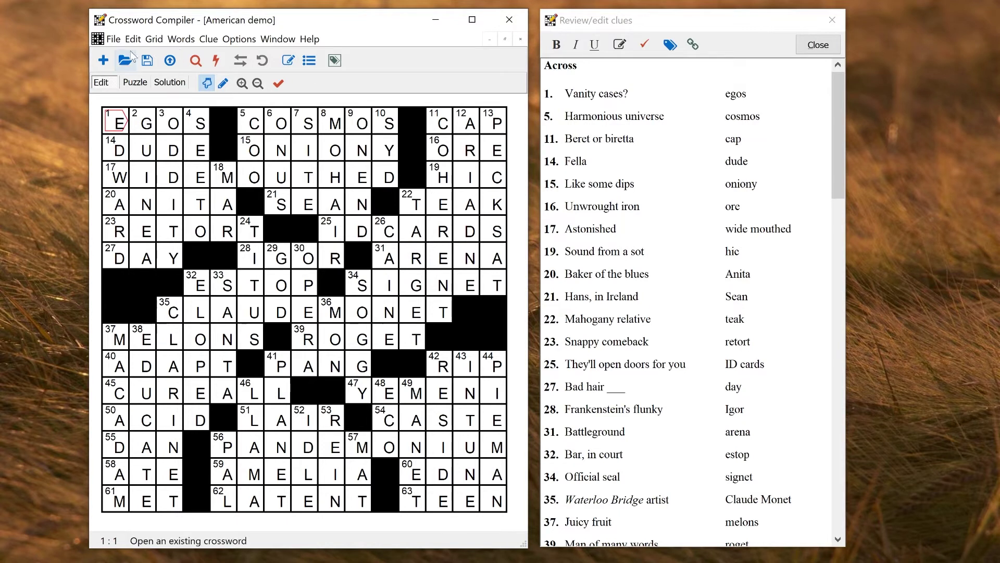
pyautogui.click(107, 61)
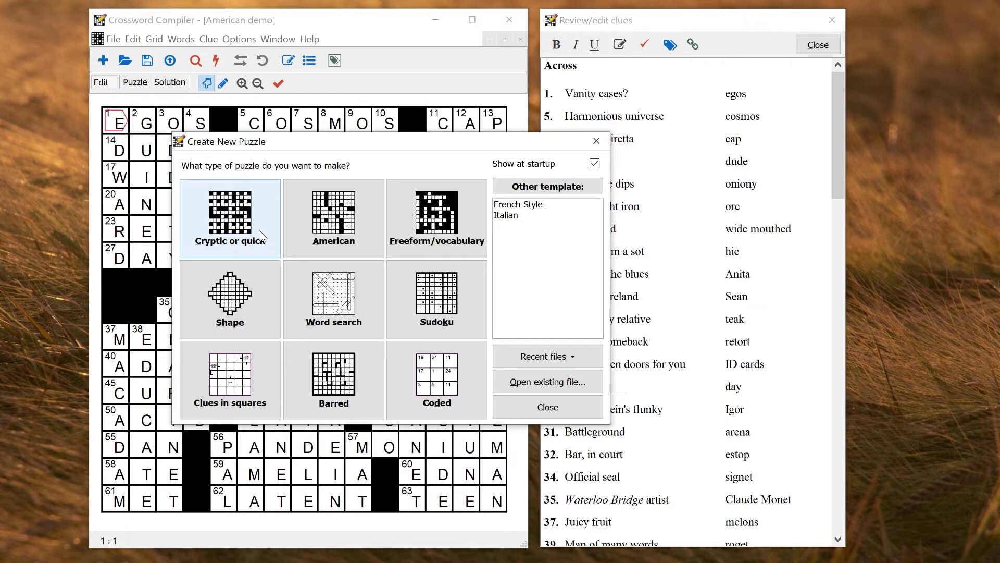
pyautogui.click(601, 143)
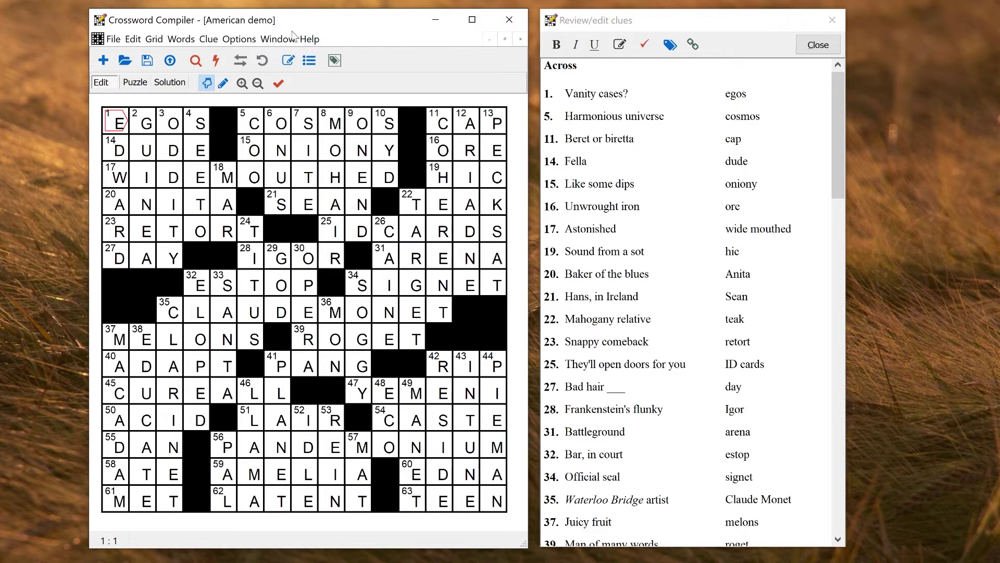
pyautogui.click(210, 40)
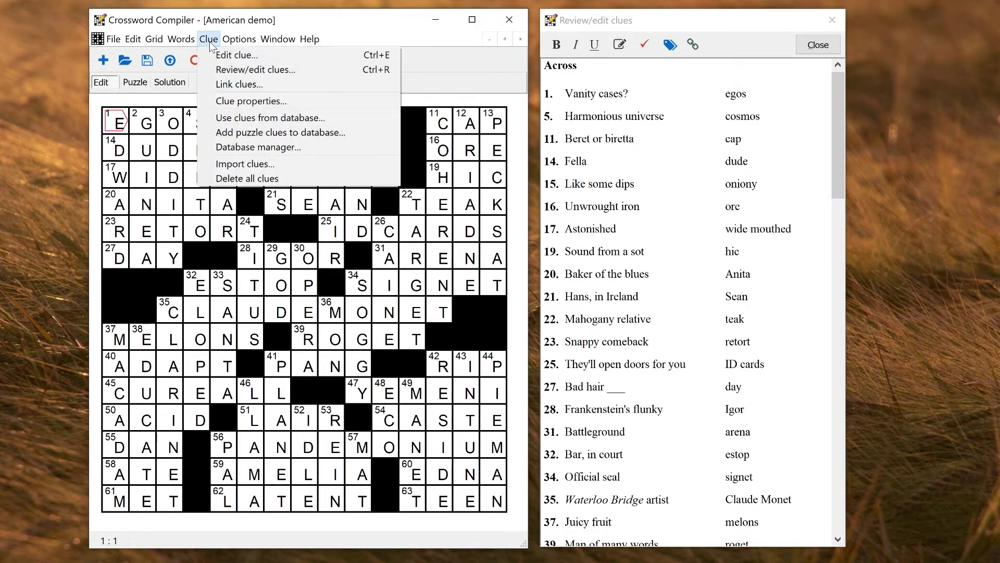
# - Apply the clue properties, keeping 0.2 cm spacings and bold numbered clues with periods
pyautogui.click(230, 103)
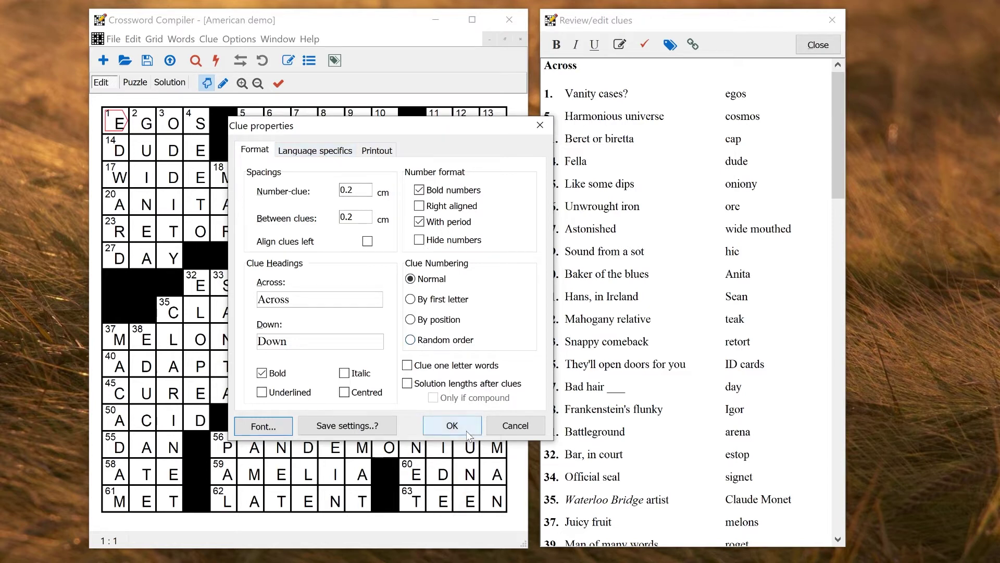
pyautogui.click(451, 426)
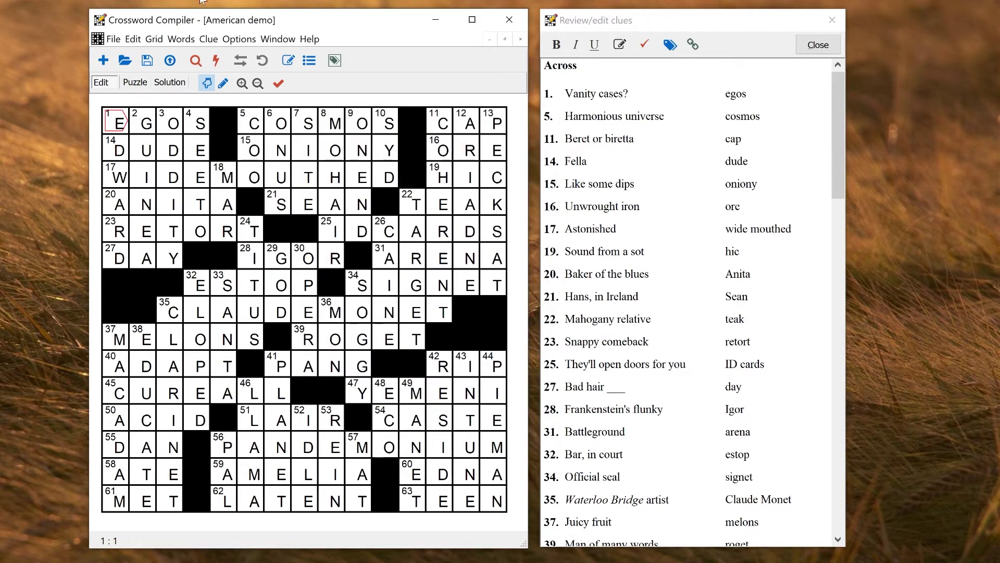
pyautogui.click(159, 40)
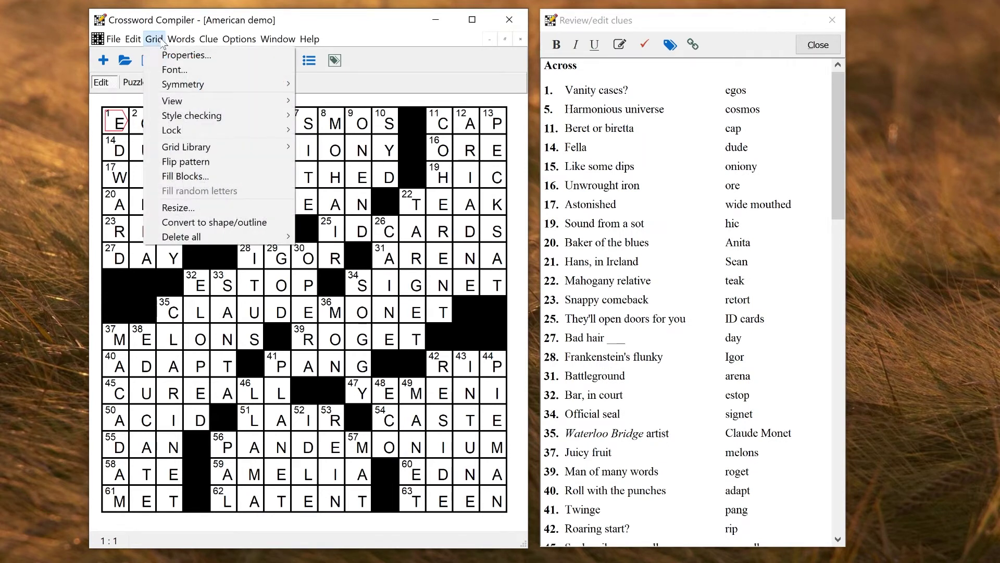
pyautogui.click(168, 55)
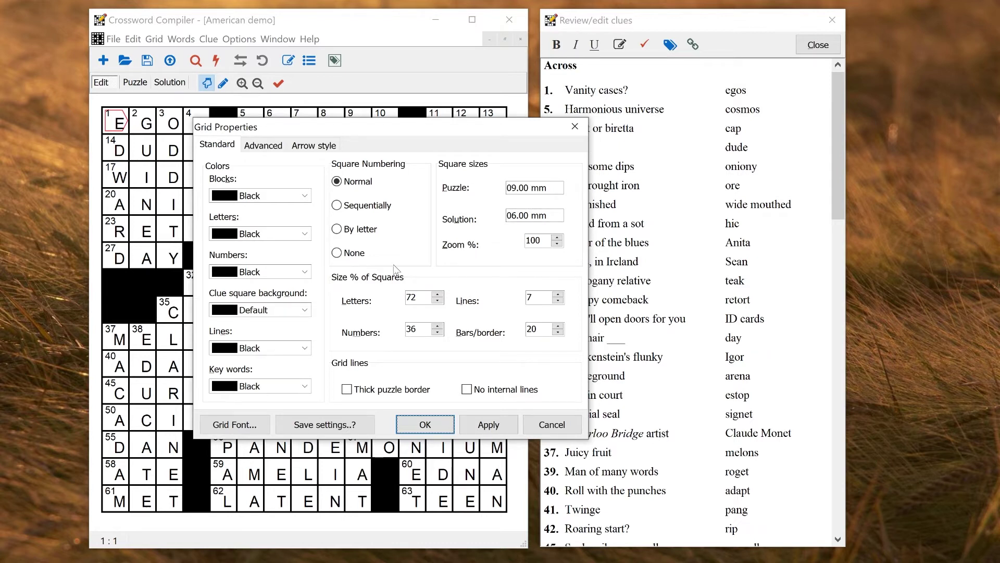
pyautogui.click(262, 148)
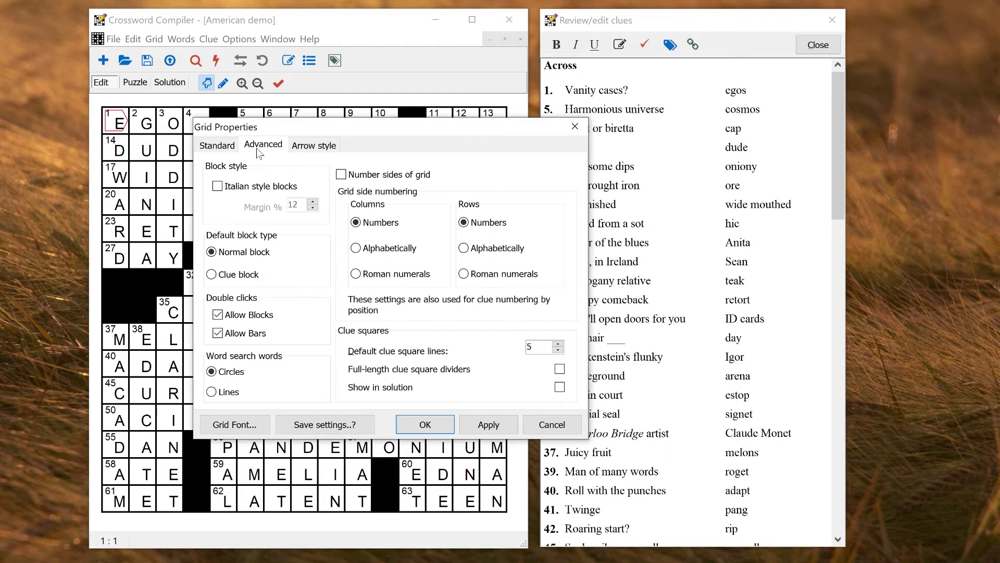
pyautogui.click(217, 150)
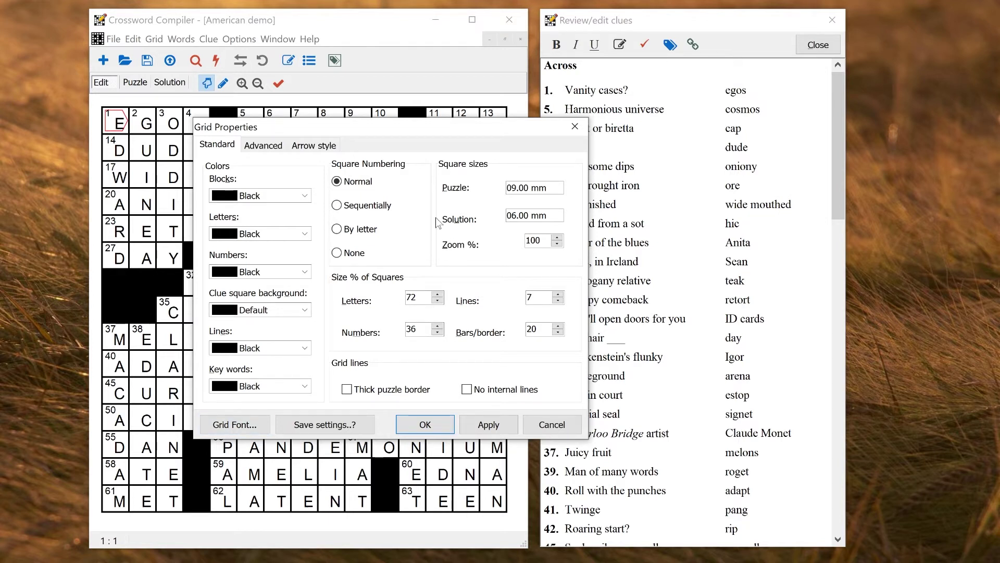
pyautogui.click(575, 127)
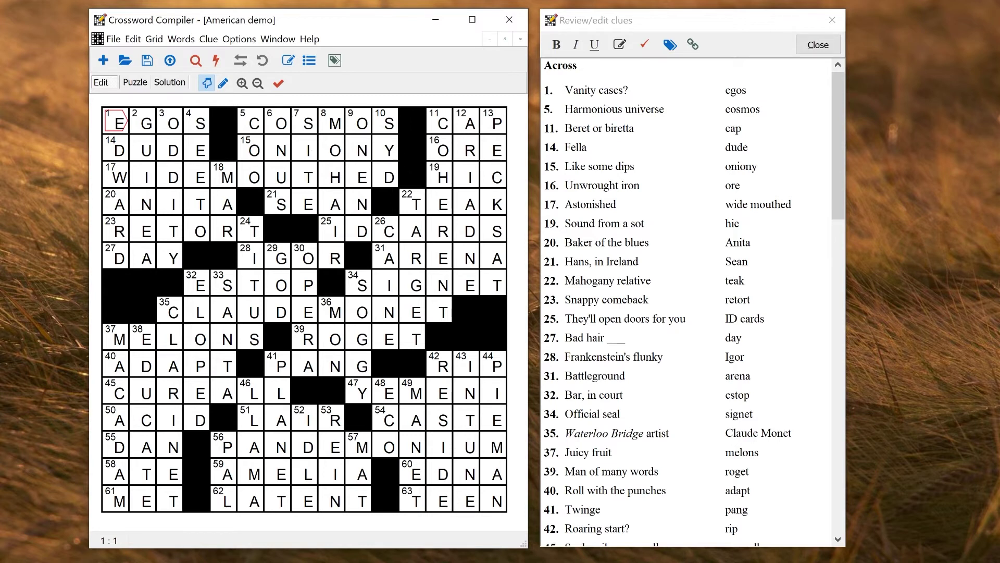
pyautogui.click(113, 39)
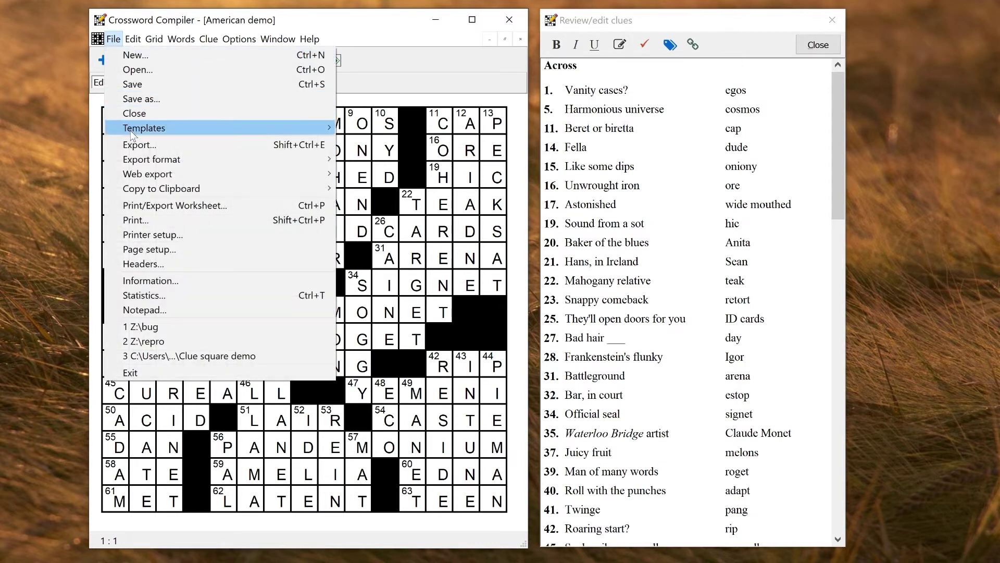
pyautogui.moveTo(149, 131)
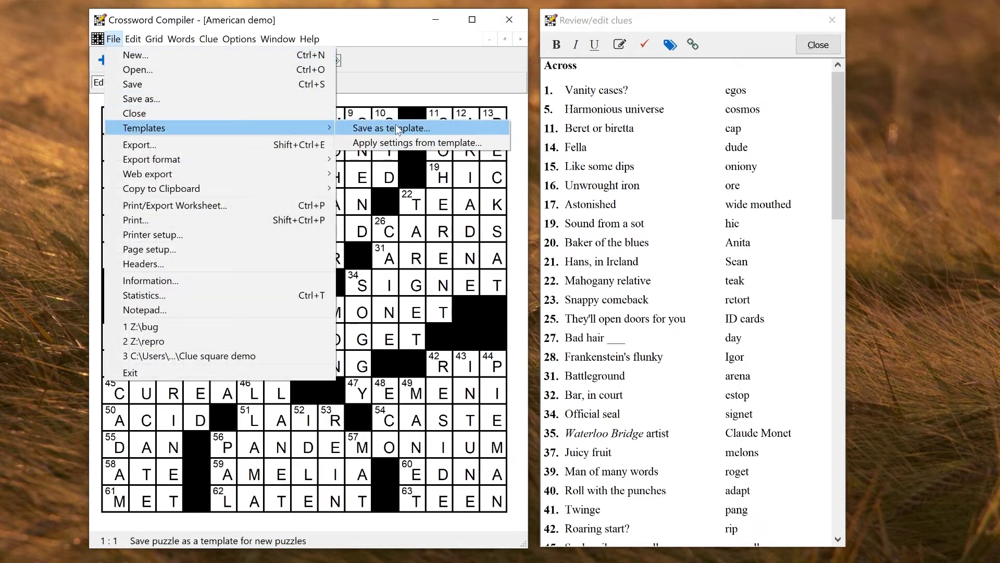
pyautogui.click(371, 26)
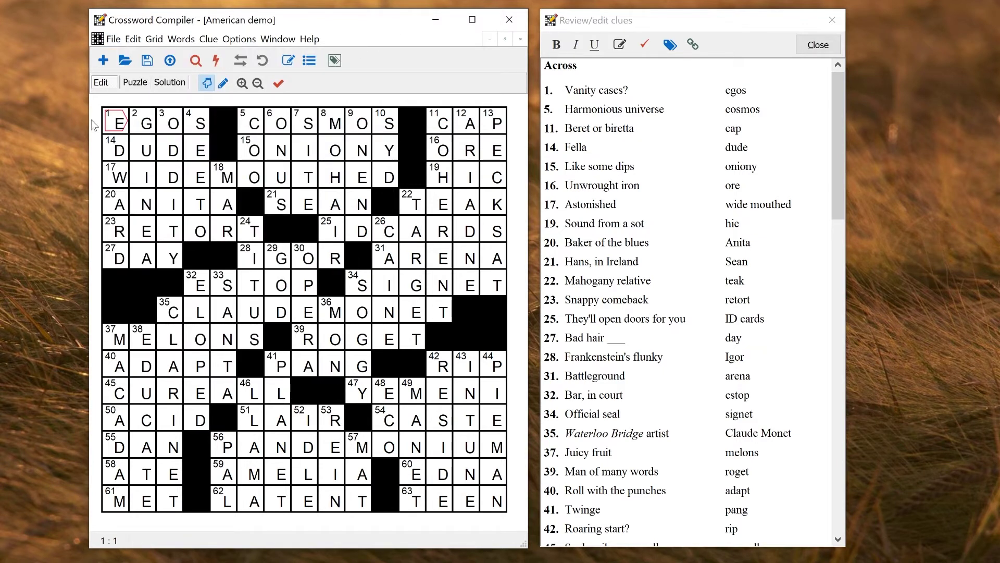
pyautogui.click(154, 39)
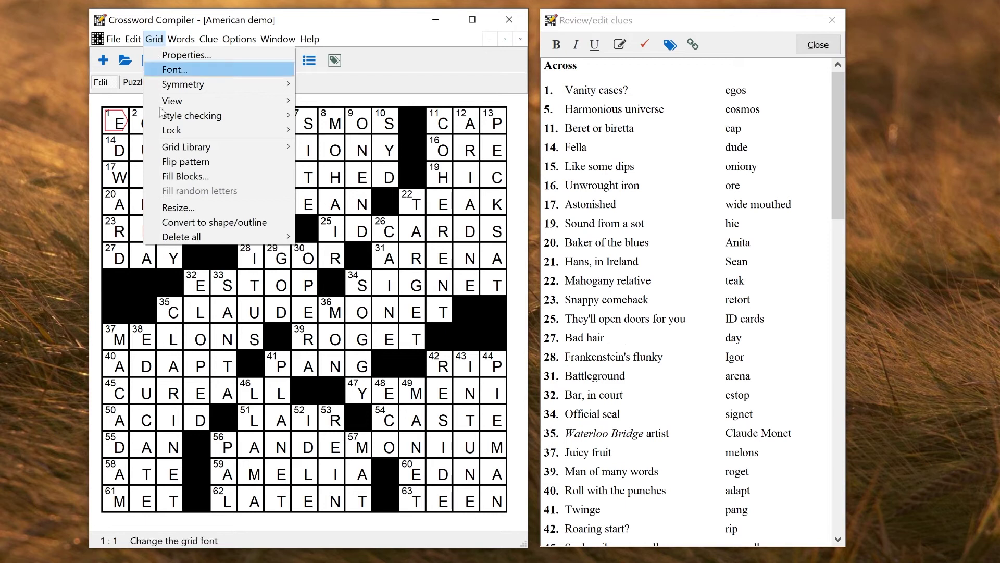
# - Delete all letters and clues from the grid
pyautogui.moveTo(271, 237)
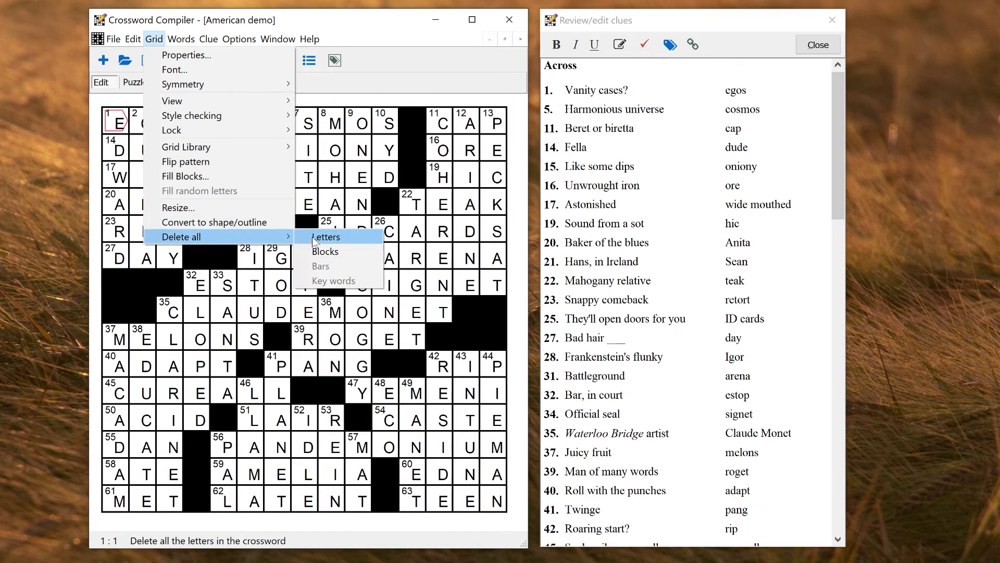
pyautogui.click(326, 237)
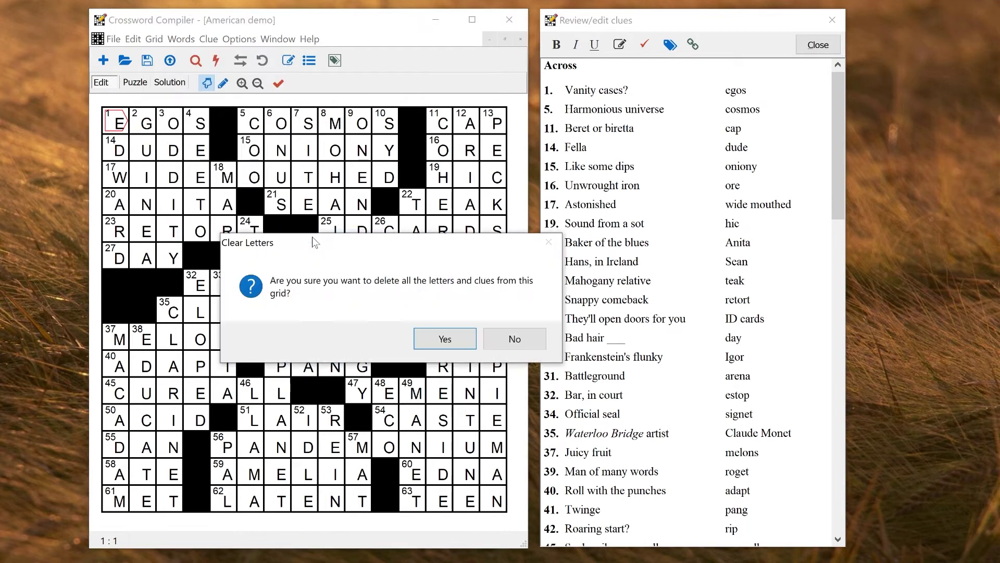
pyautogui.click(445, 339)
# - Remove every black block from the grid and close the clue review window
pyautogui.click(153, 41)
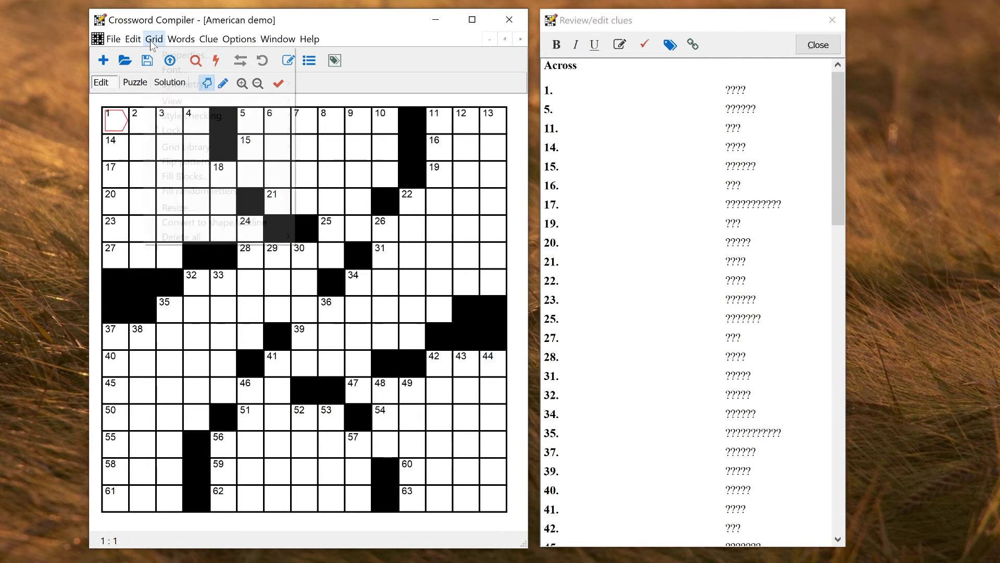
pyautogui.moveTo(209, 237)
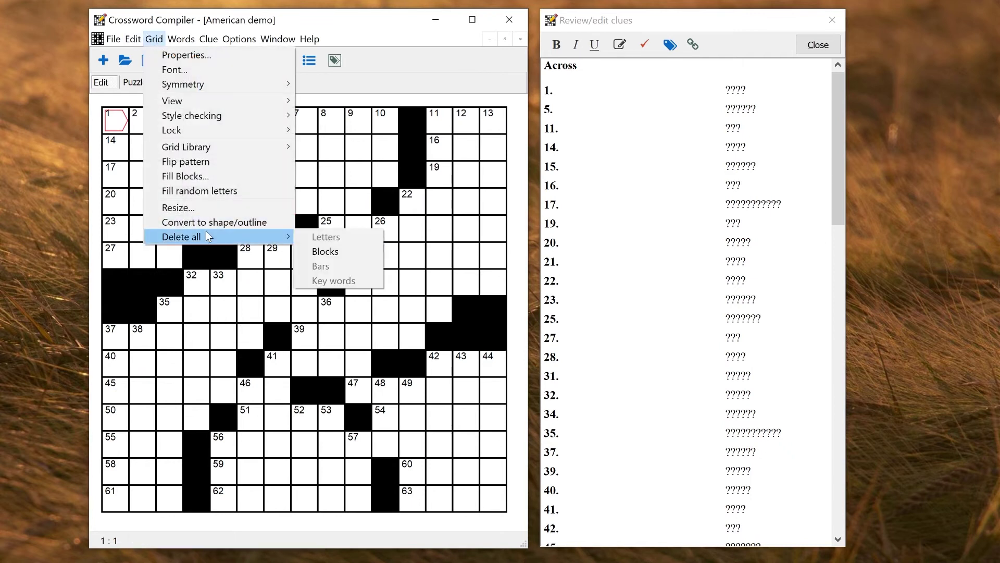
pyautogui.click(340, 253)
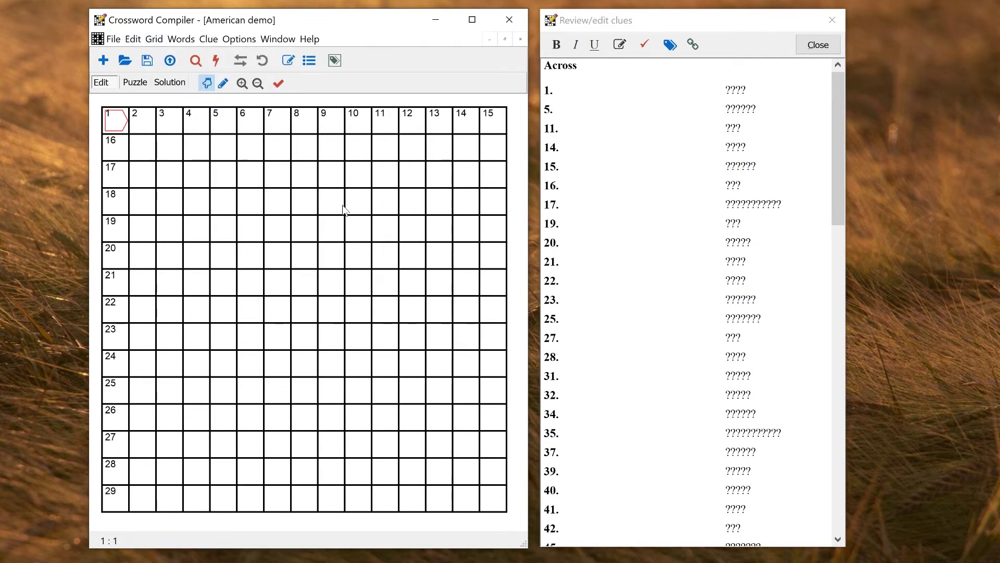
pyautogui.click(827, 45)
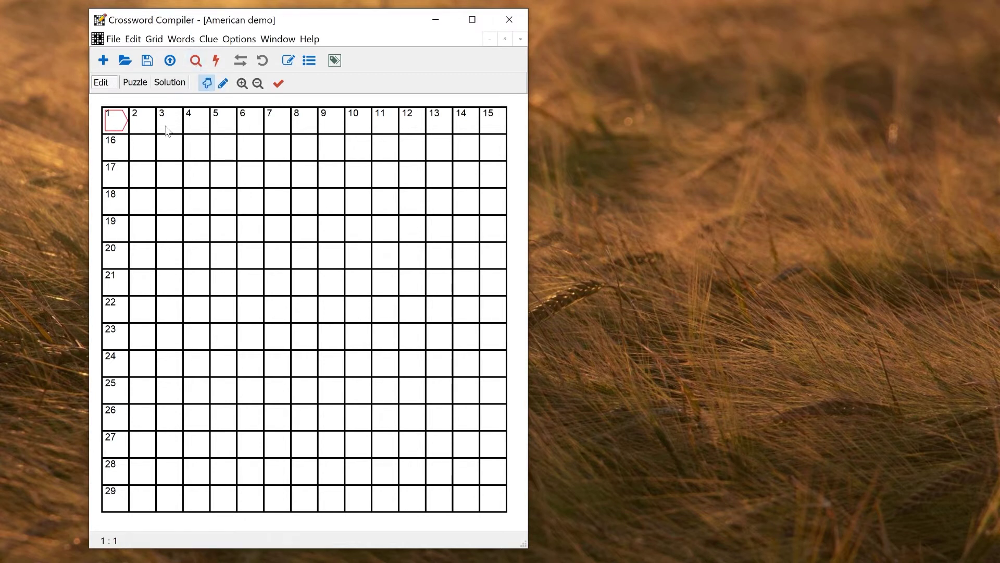
# - Compare row 1's 15-letter suggestions from the German, French, Uncommon and Default lists, then dismiss them
pyautogui.doubleClick(142, 128)
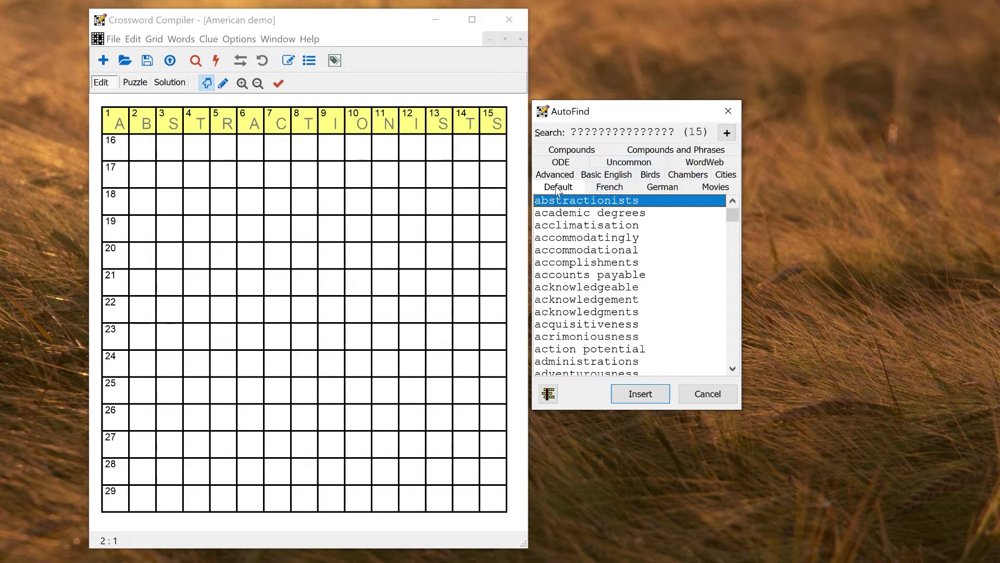
pyautogui.click(651, 189)
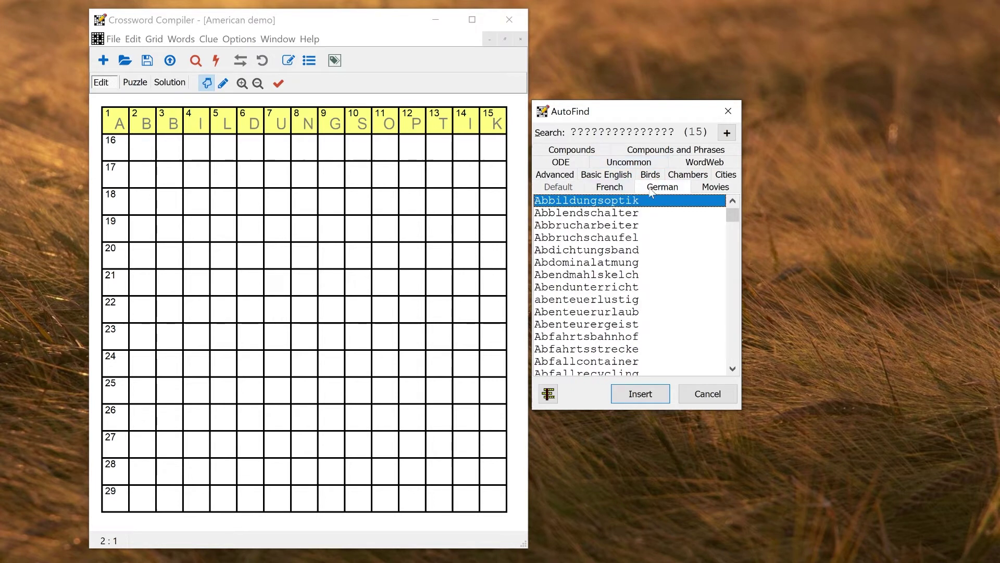
pyautogui.click(609, 187)
pyautogui.click(558, 188)
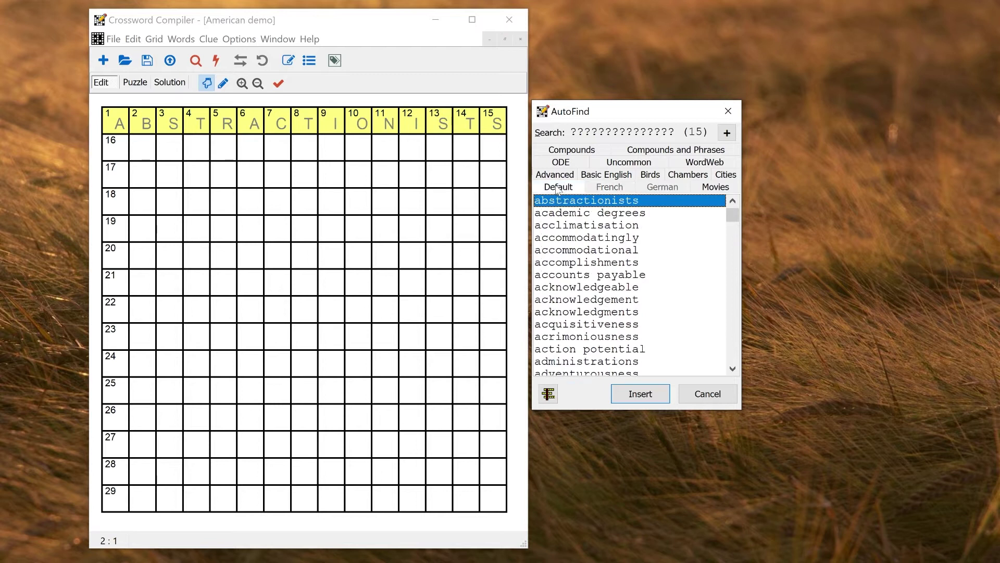
pyautogui.click(630, 165)
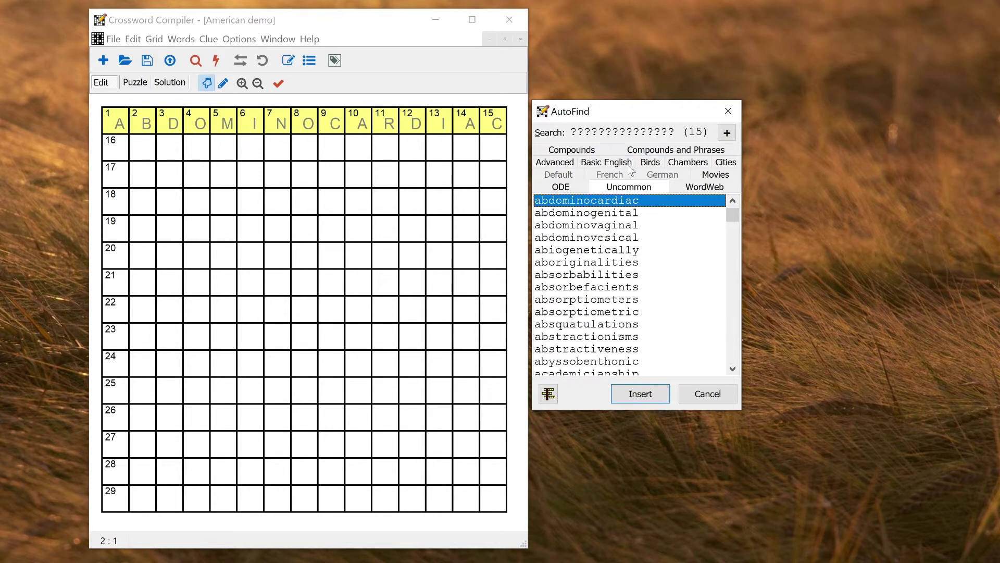
pyautogui.click(571, 175)
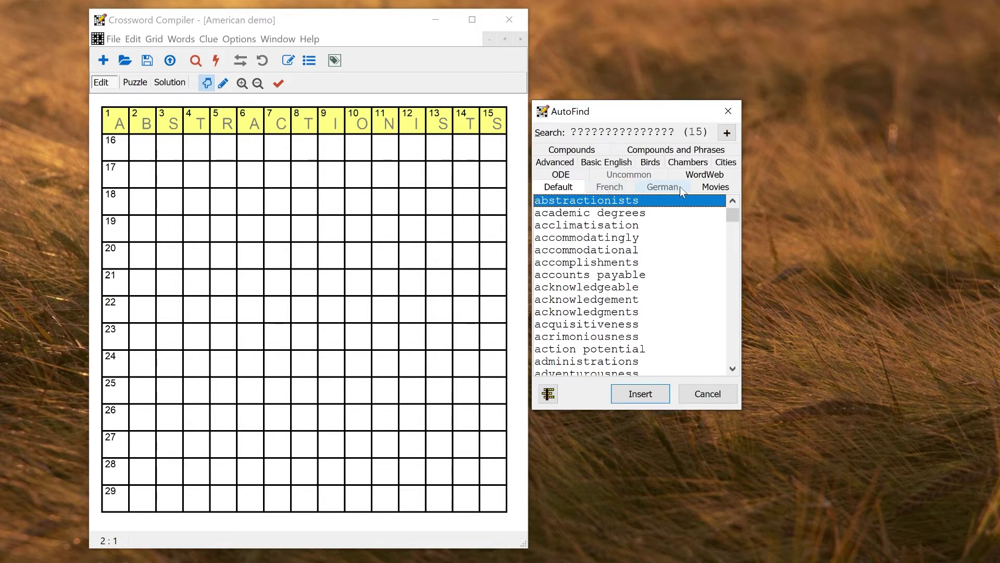
pyautogui.click(728, 112)
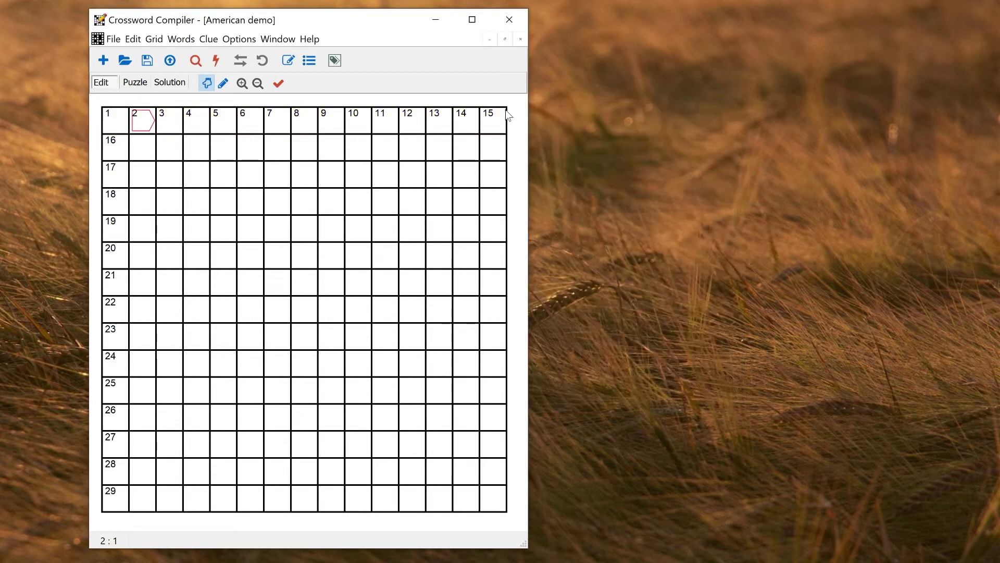
# - Move French, German, Cities and Movies out of the word lists AutoFind searches
pyautogui.click(181, 40)
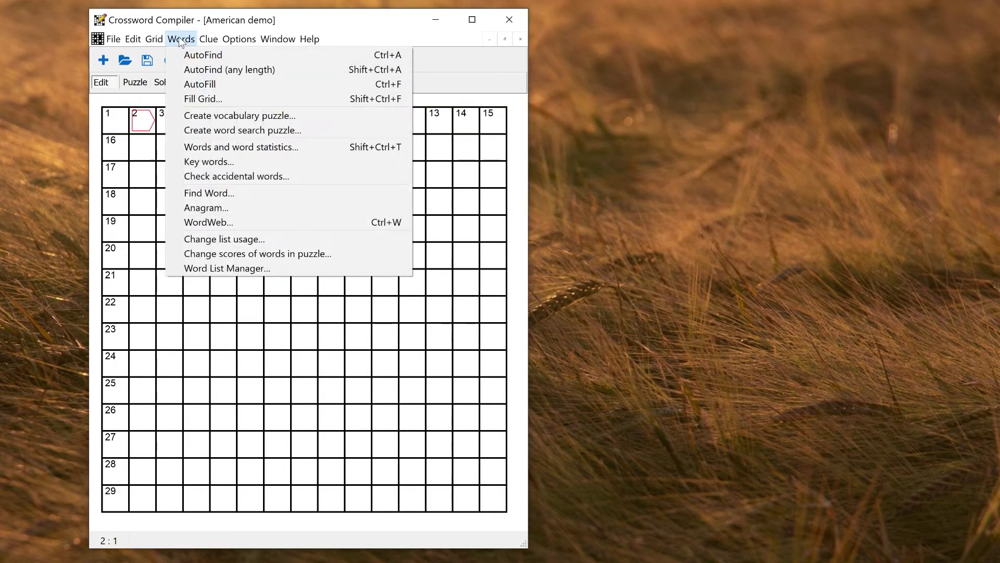
pyautogui.click(237, 239)
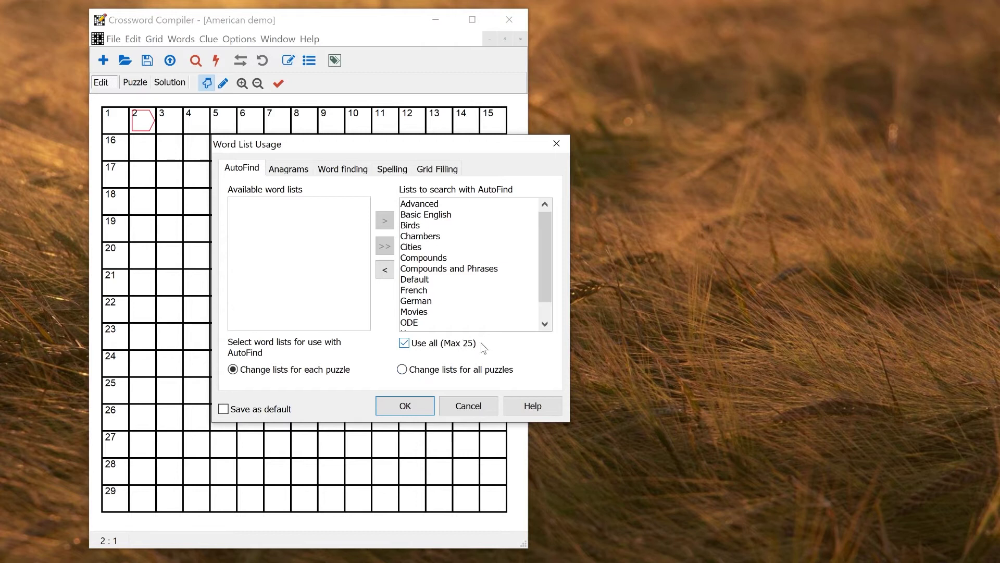
pyautogui.click(441, 290)
pyautogui.click(384, 270)
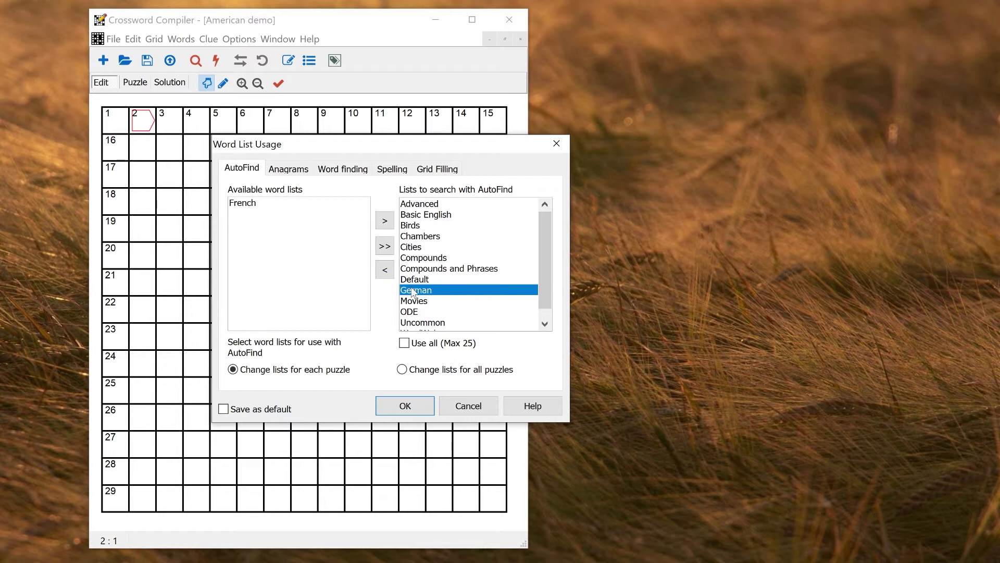
pyautogui.click(385, 269)
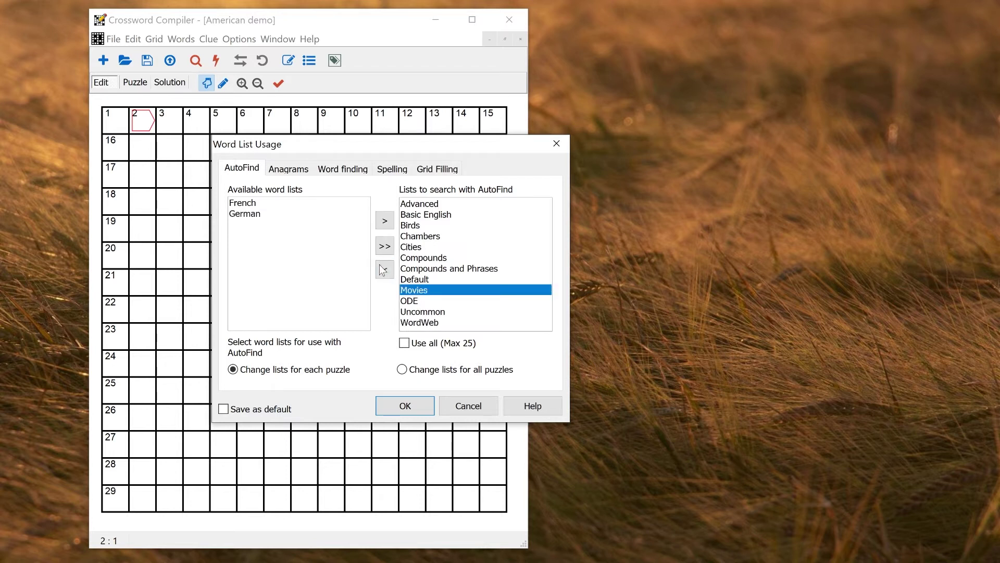
pyautogui.click(412, 248)
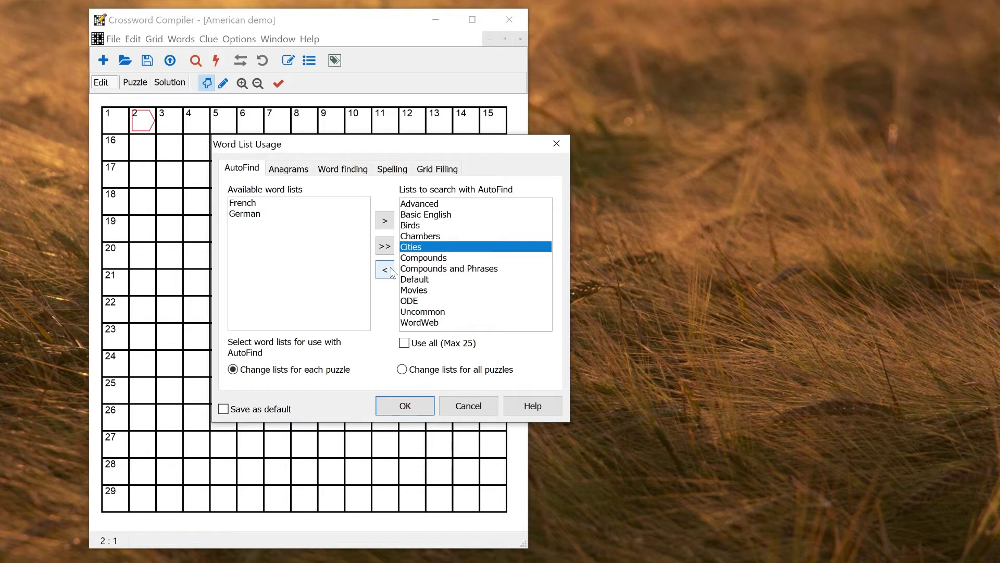
pyautogui.click(386, 269)
pyautogui.click(420, 280)
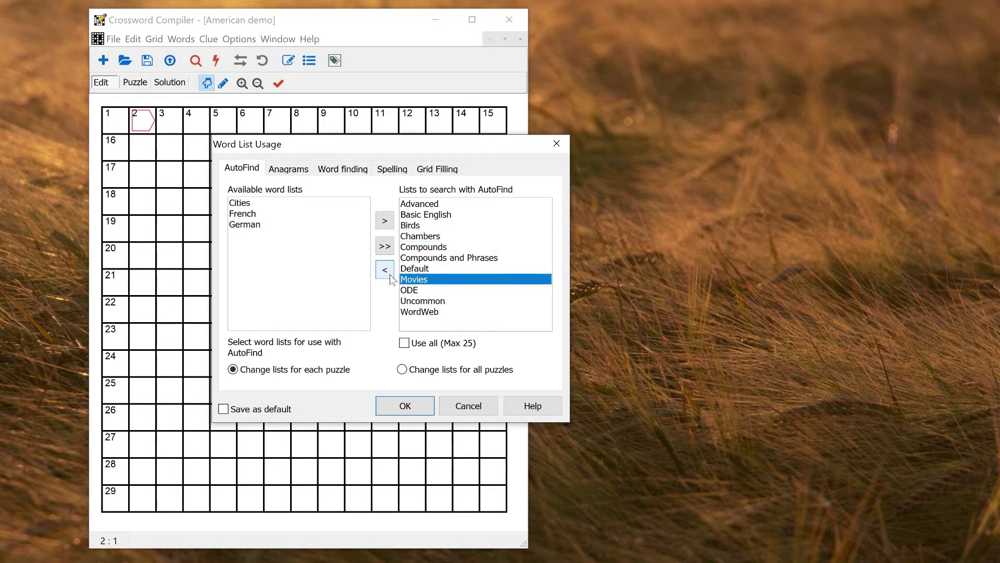
pyautogui.click(384, 270)
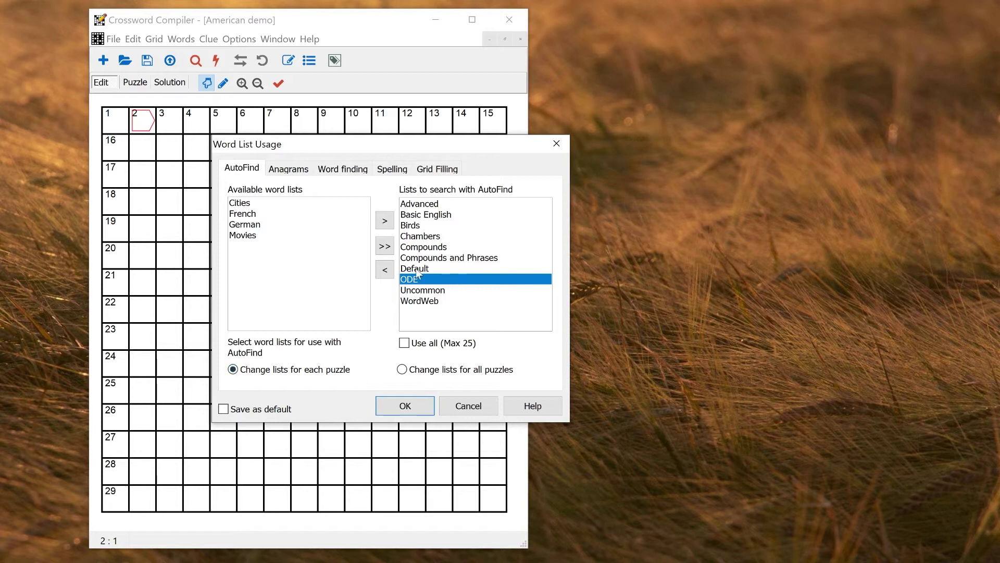
# - Limit the word list change to this puzzle only and confirm it
pyautogui.click(402, 370)
pyautogui.click(236, 375)
pyautogui.click(395, 406)
# - Review row 1's 15-letter candidates from the remaining lists, then dismiss them without inserting
pyautogui.doubleClick(145, 127)
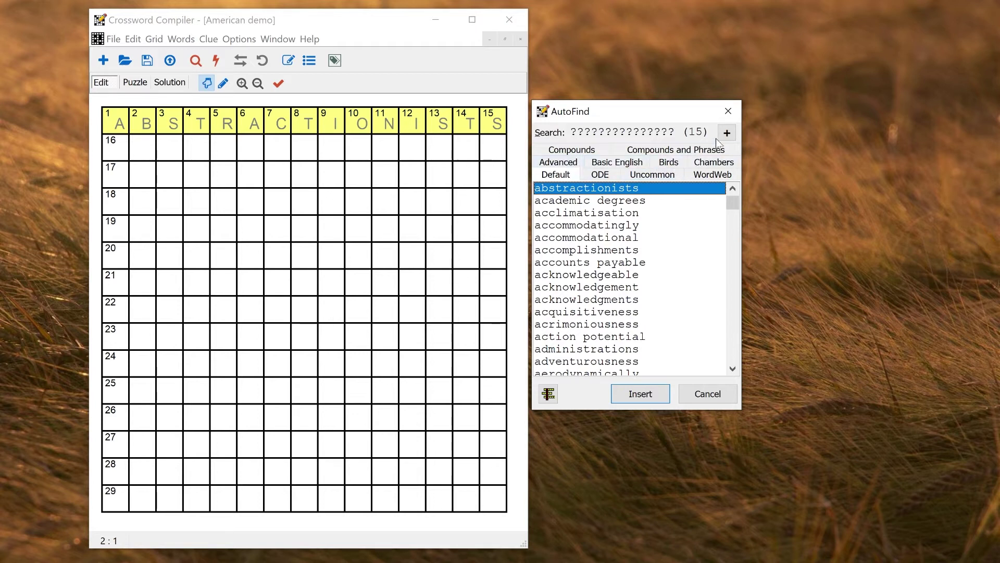
pyautogui.click(728, 112)
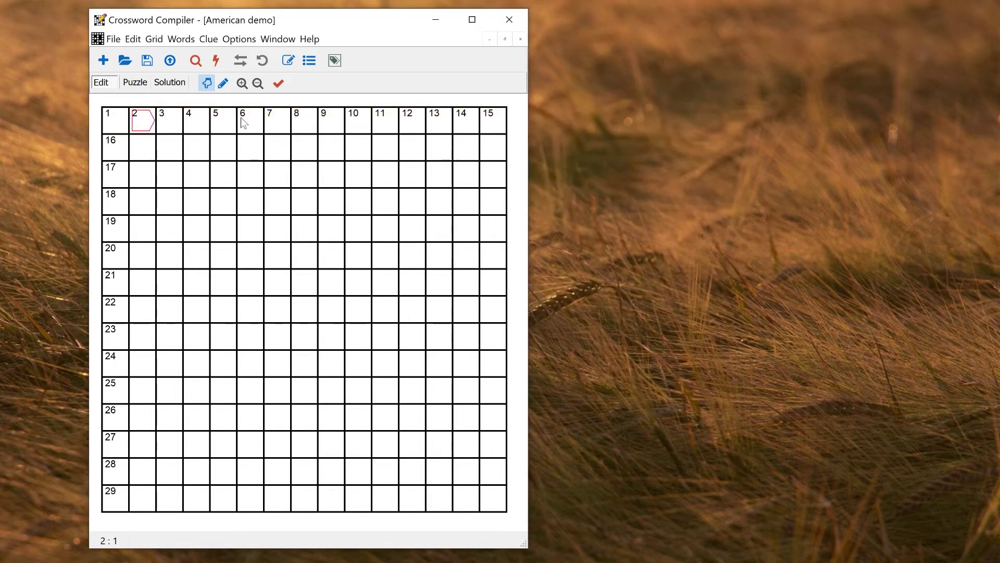
pyautogui.click(187, 44)
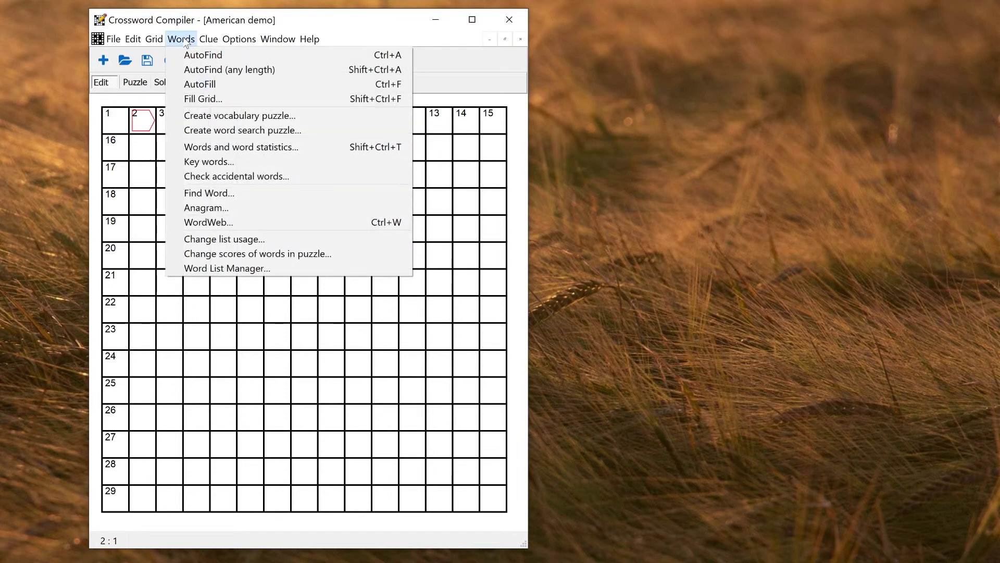
# - Save WordWeb as the AutoFill word list, try a grid fill and cancel it
pyautogui.click(217, 101)
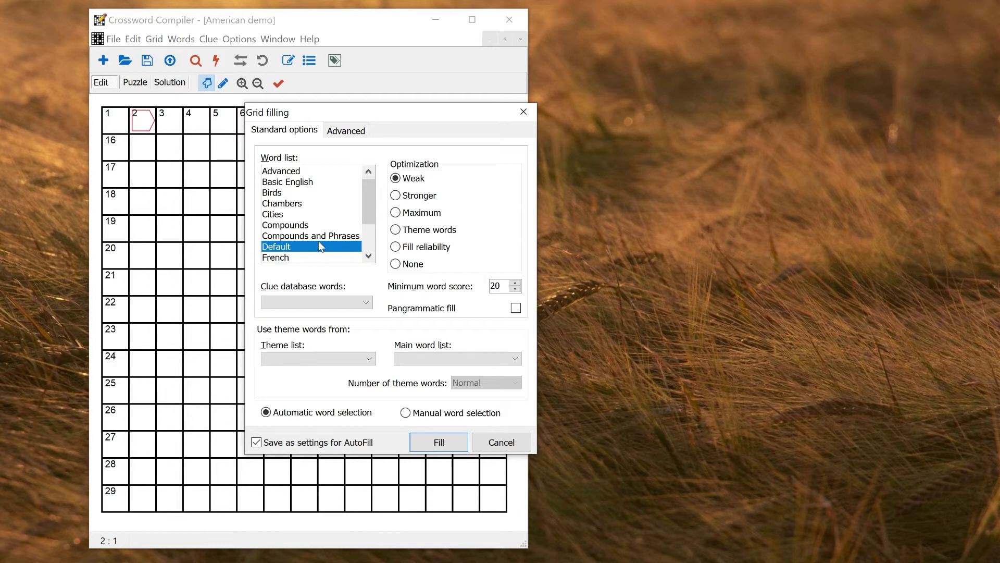
pyautogui.moveTo(367, 192); pyautogui.dragTo(368, 214)
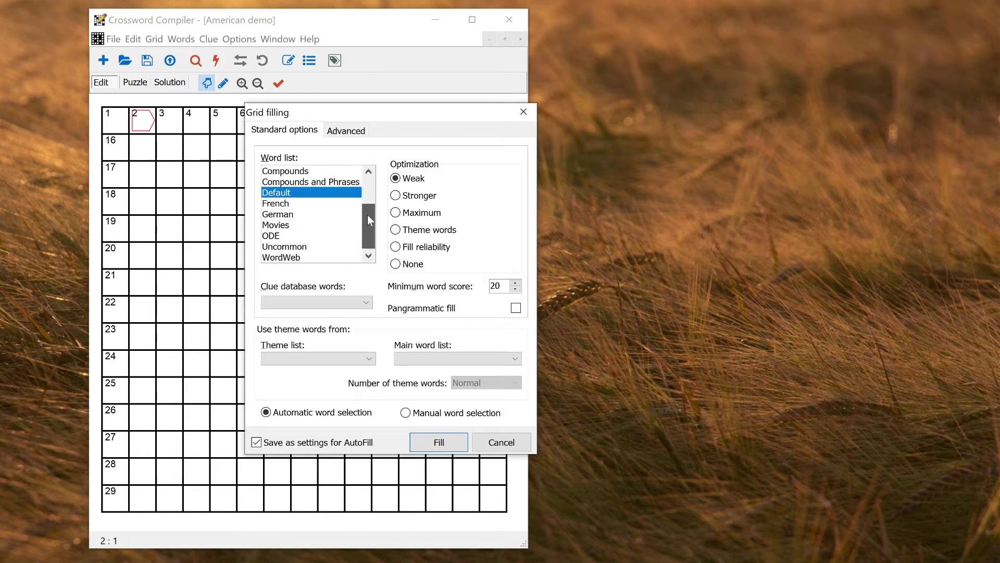
pyautogui.click(286, 260)
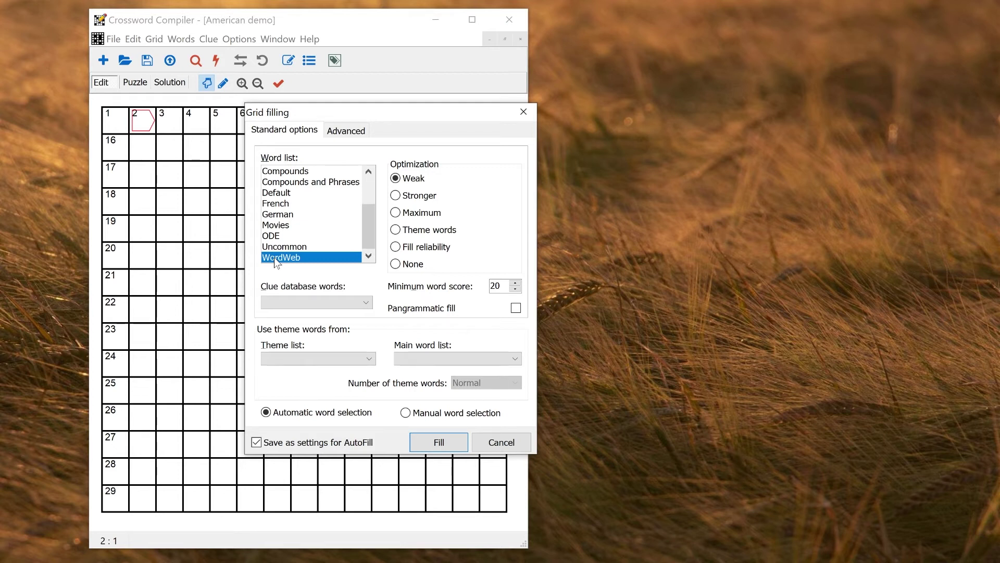
pyautogui.click(445, 437)
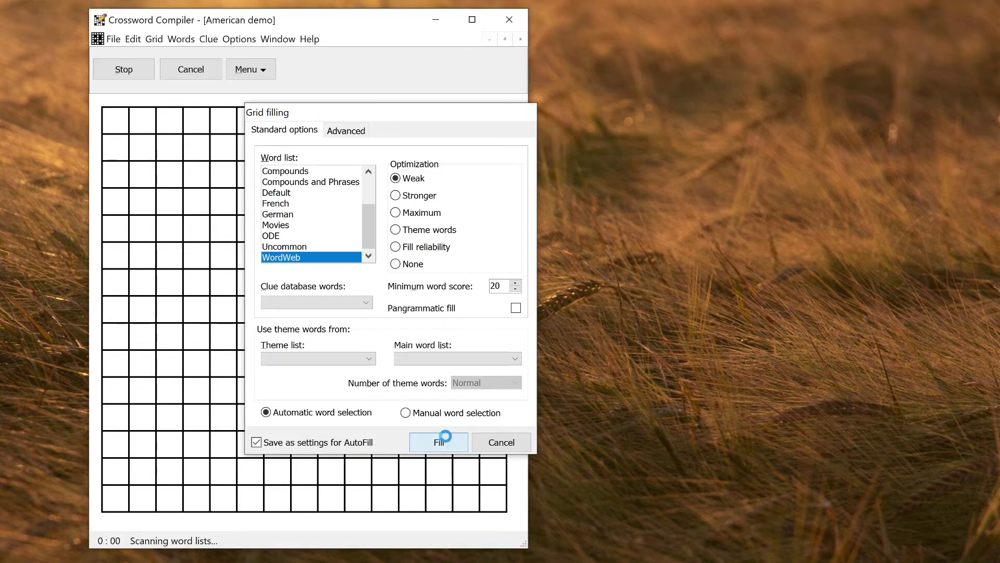
pyautogui.click(189, 65)
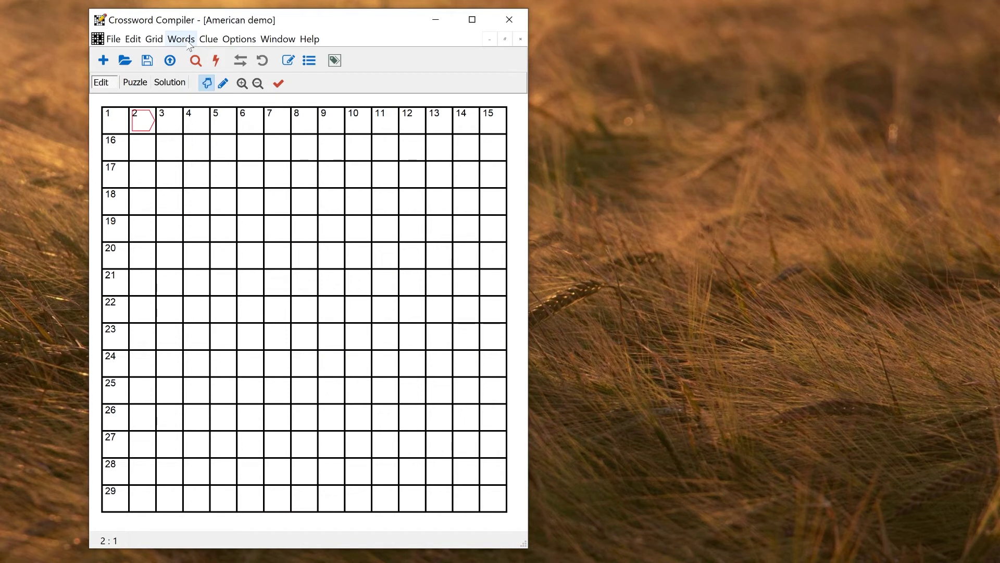
pyautogui.click(189, 43)
pyautogui.click(210, 104)
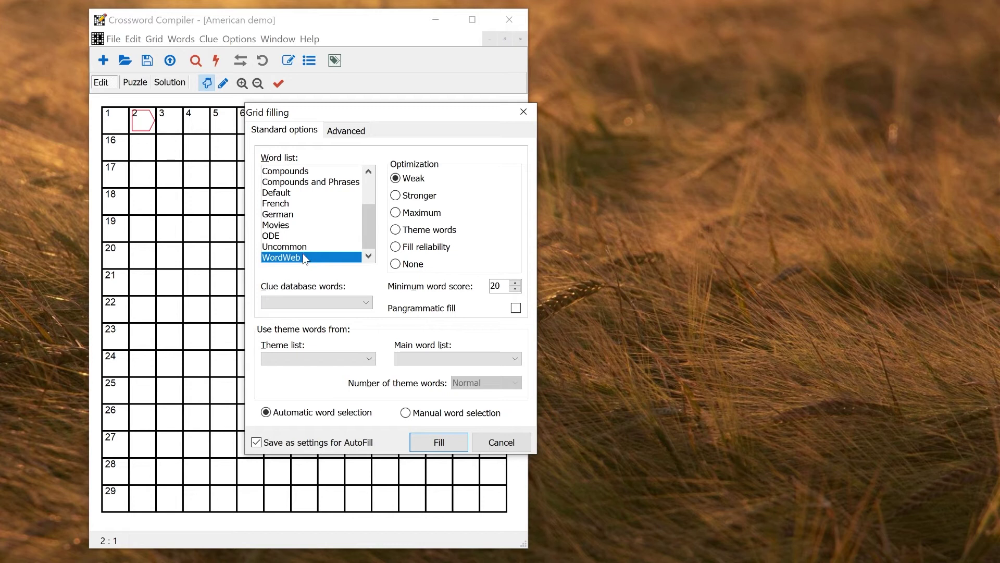
pyautogui.click(525, 114)
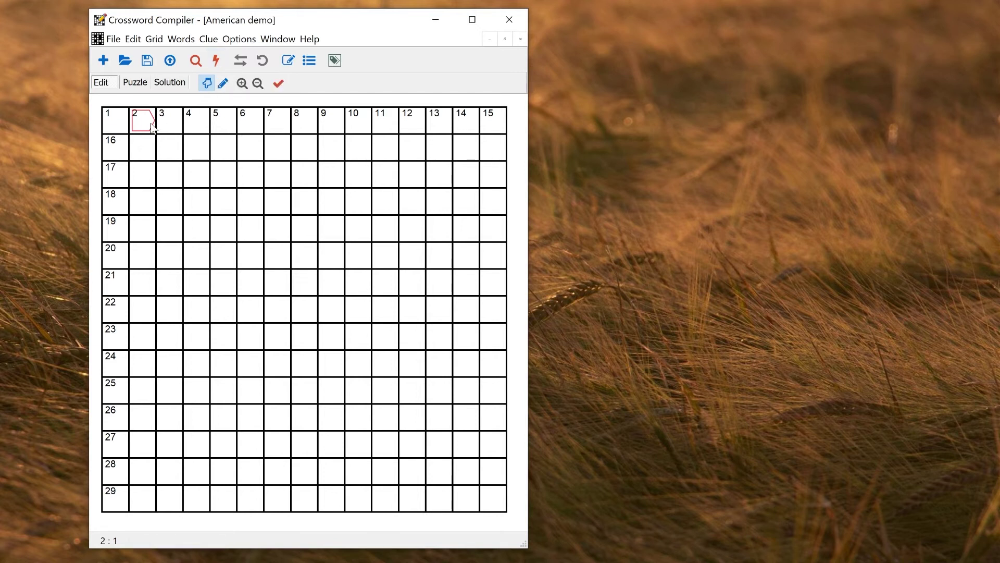
# - Try EDIT in row 1 with American database clues, then clear it and unblock cell 5
pyautogui.click(124, 131)
pyautogui.write('EDIT.')
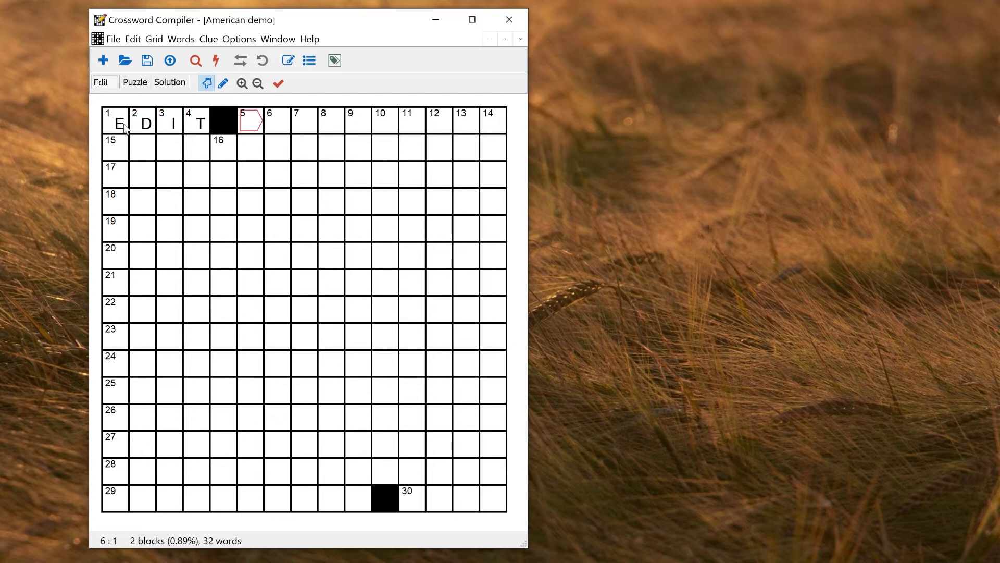
pyautogui.click(125, 129)
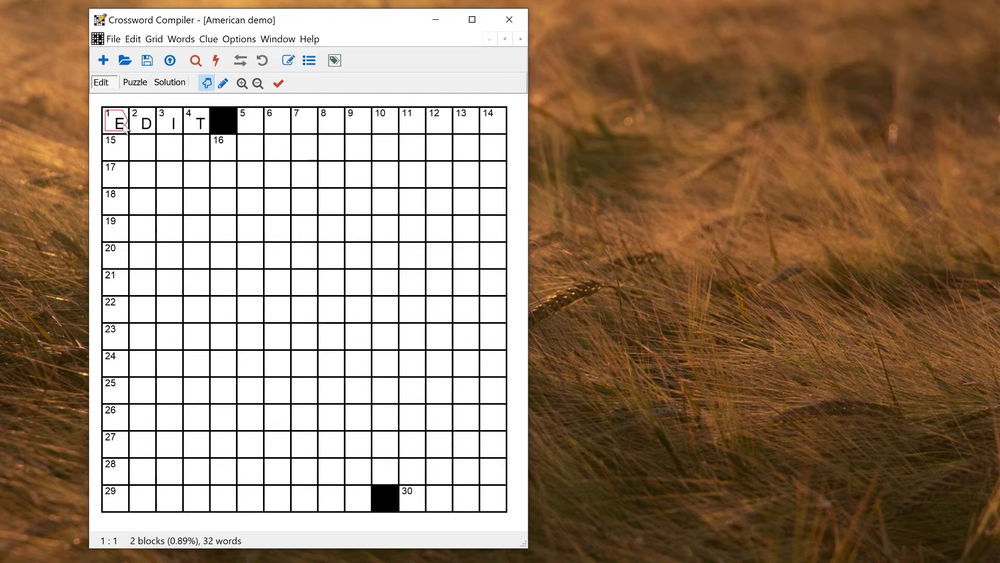
pyautogui.click(289, 61)
pyautogui.press('Tab')
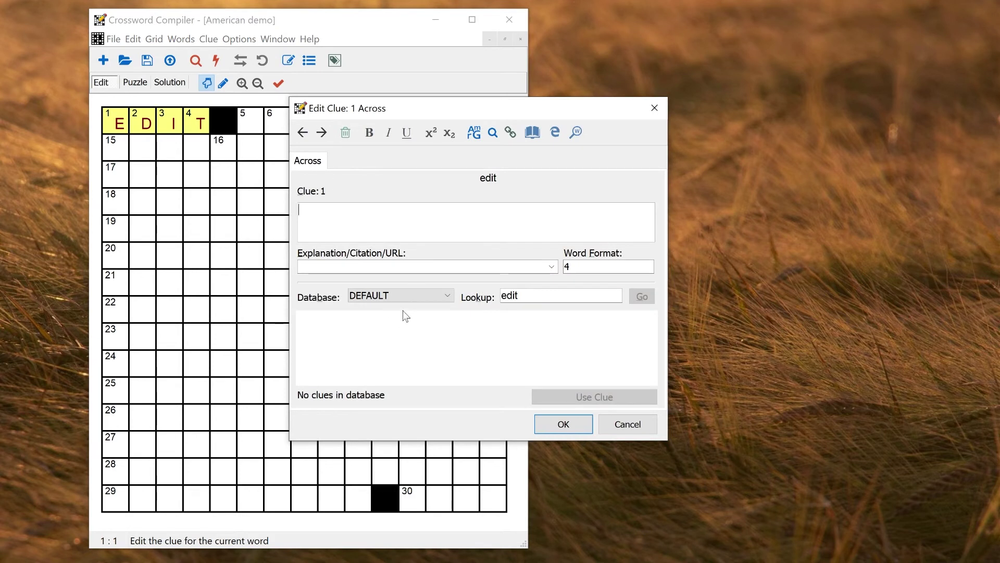
pyautogui.click(411, 296)
pyautogui.click(395, 308)
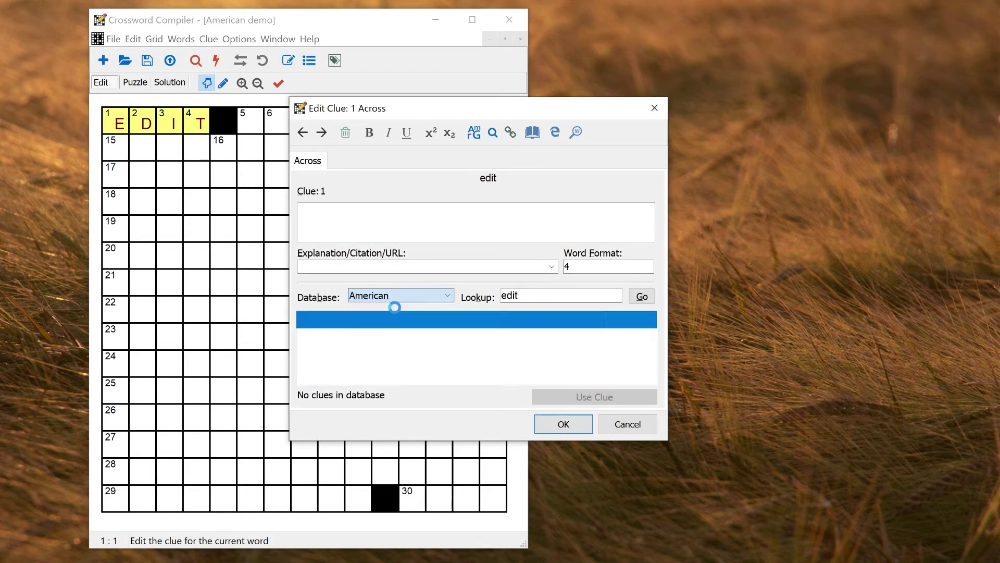
pyautogui.click(551, 424)
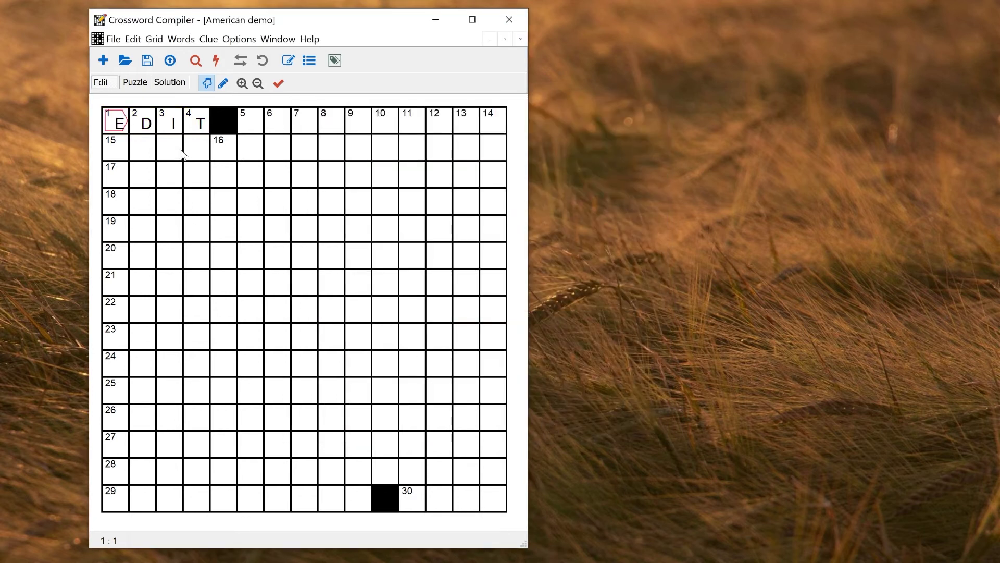
pyautogui.press('Delete')
pyautogui.click(225, 130)
pyautogui.press('space')
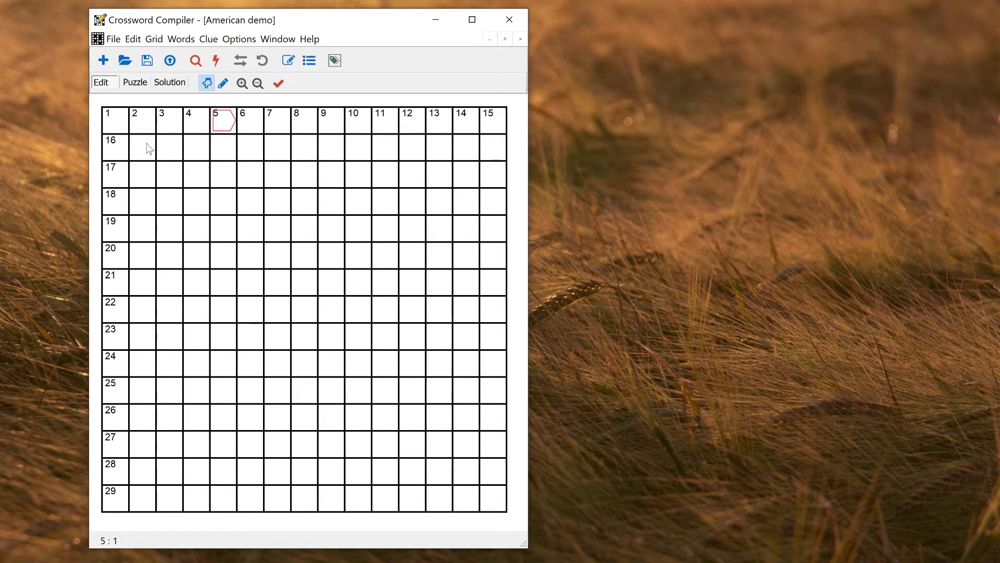
# - Try EDITOR at cell 16, undo it, and remove the row 2, column 7 block and its twin
pyautogui.click(121, 155)
pyautogui.write('EDIT')
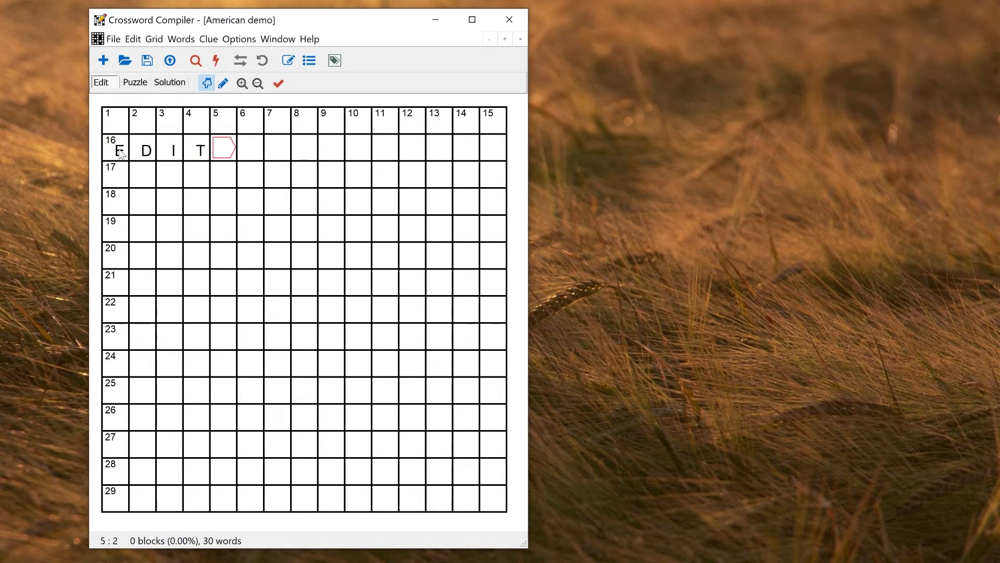
pyautogui.write('OR')
pyautogui.press('.')
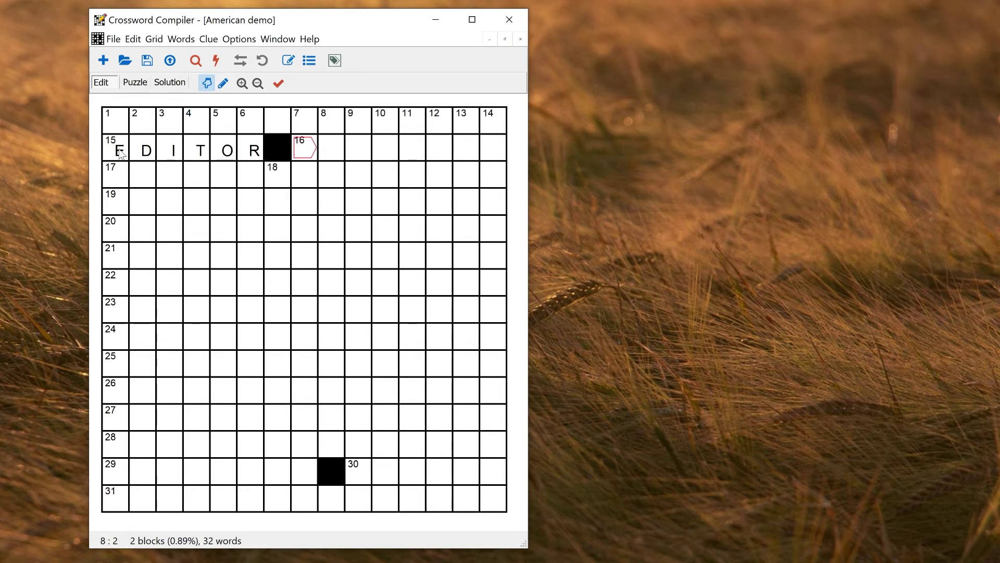
pyautogui.click(122, 155)
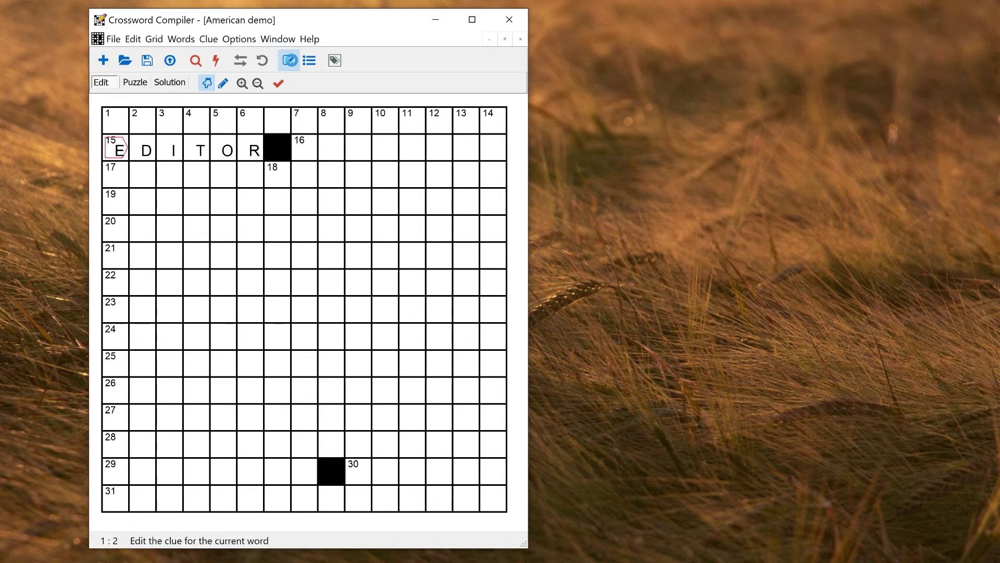
pyautogui.click(290, 60)
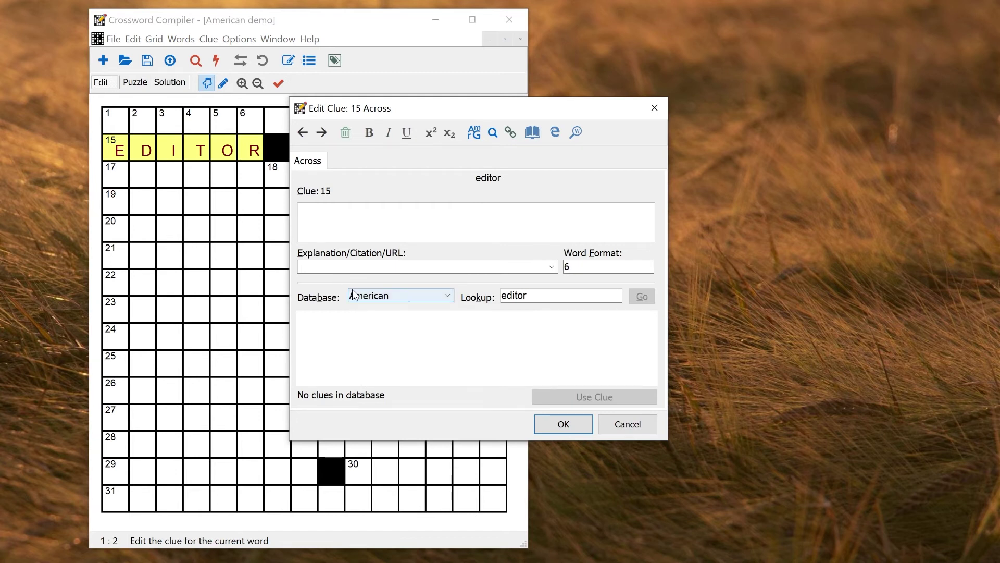
pyautogui.click(656, 109)
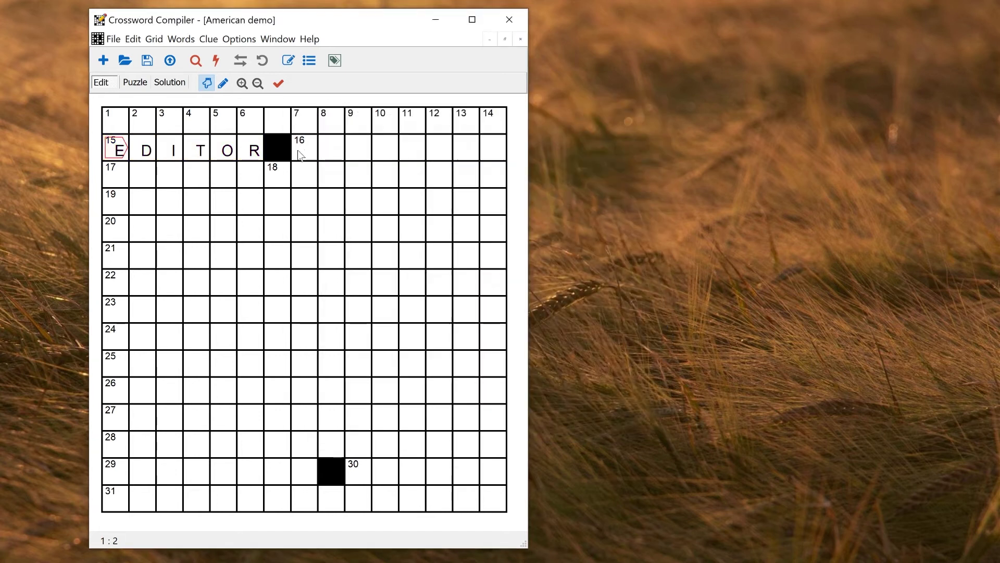
pyautogui.hotkey('ctrl', 'z')
pyautogui.click(279, 149)
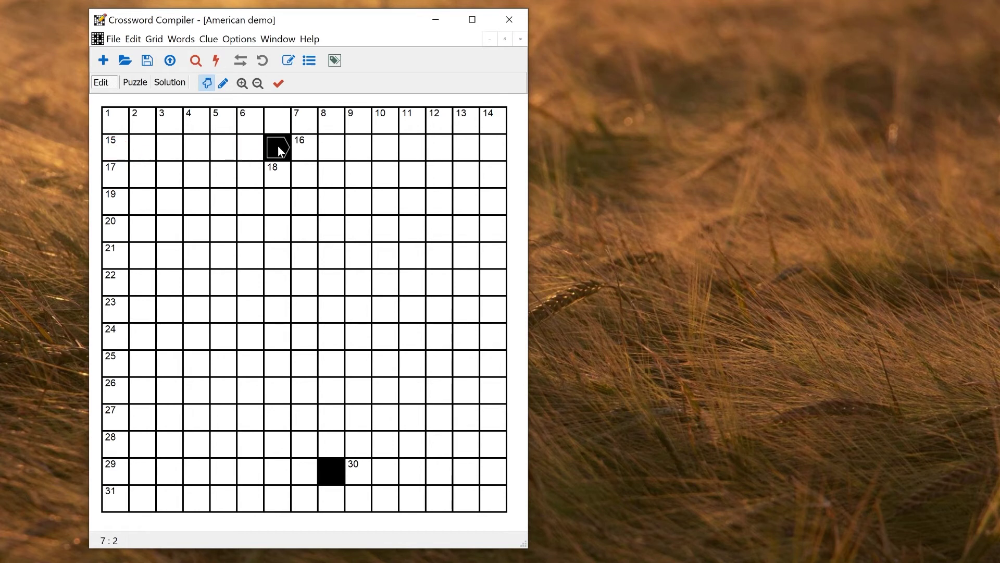
pyautogui.click(277, 145)
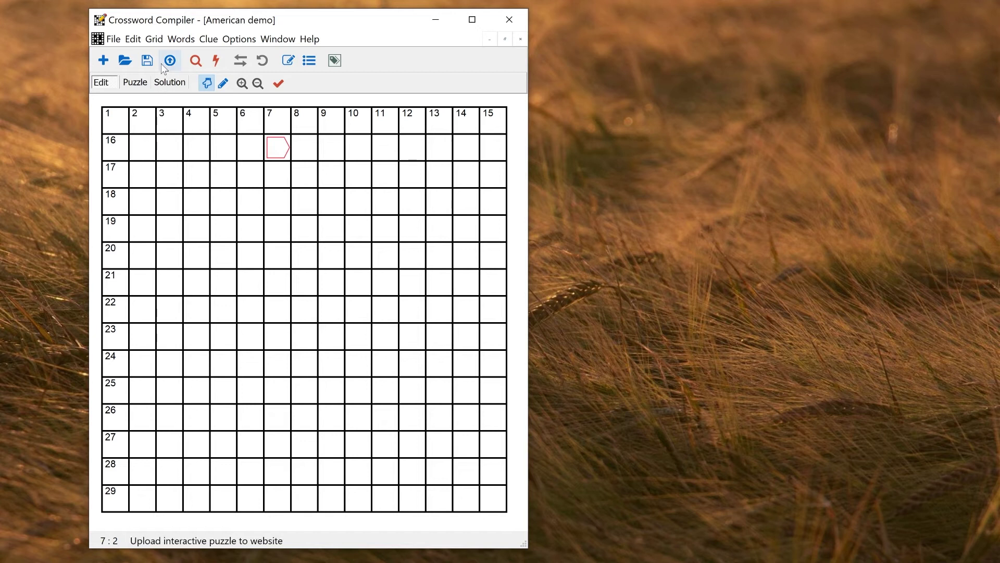
# - Set the grid's style checking to American rules
pyautogui.click(159, 41)
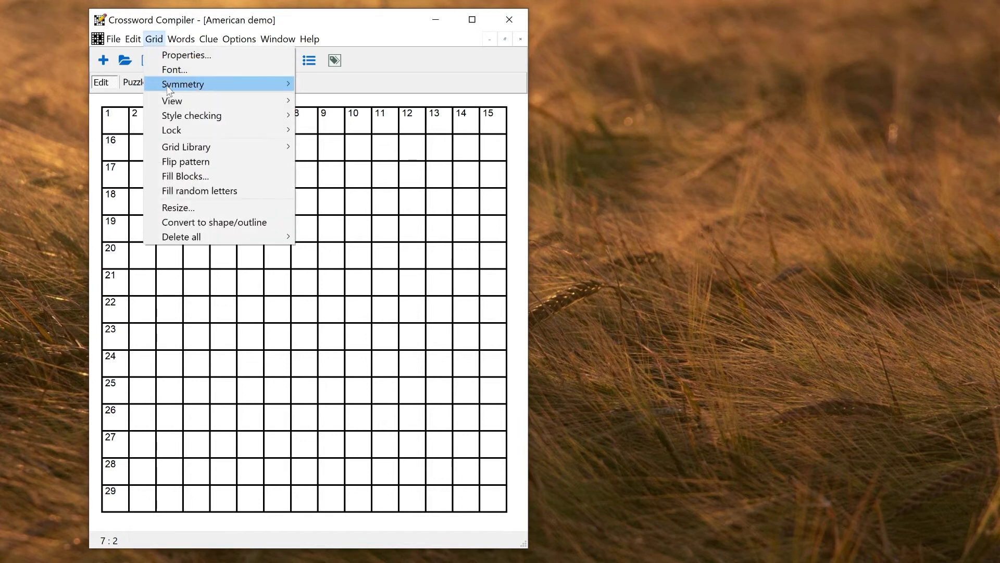
pyautogui.moveTo(176, 120)
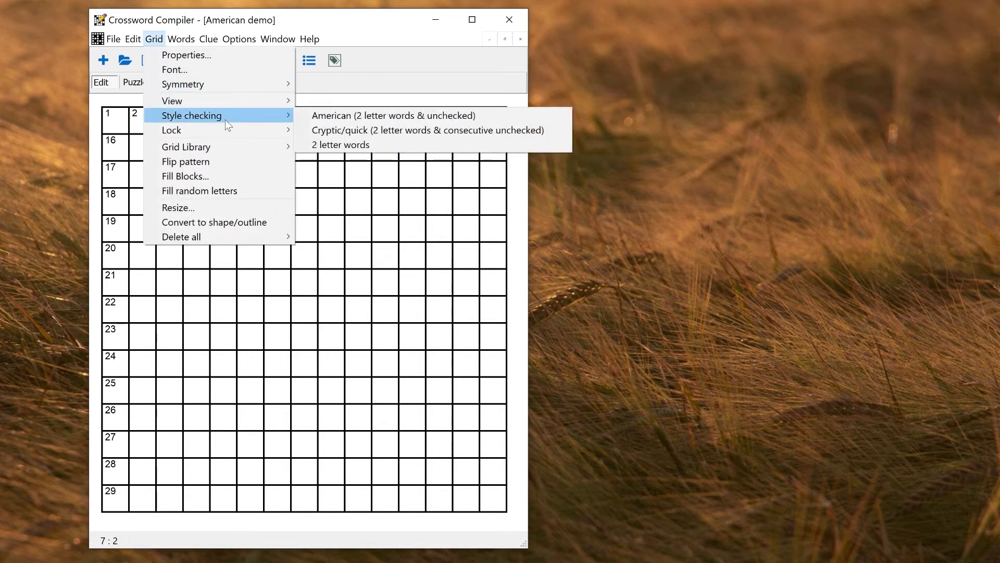
pyautogui.click(363, 120)
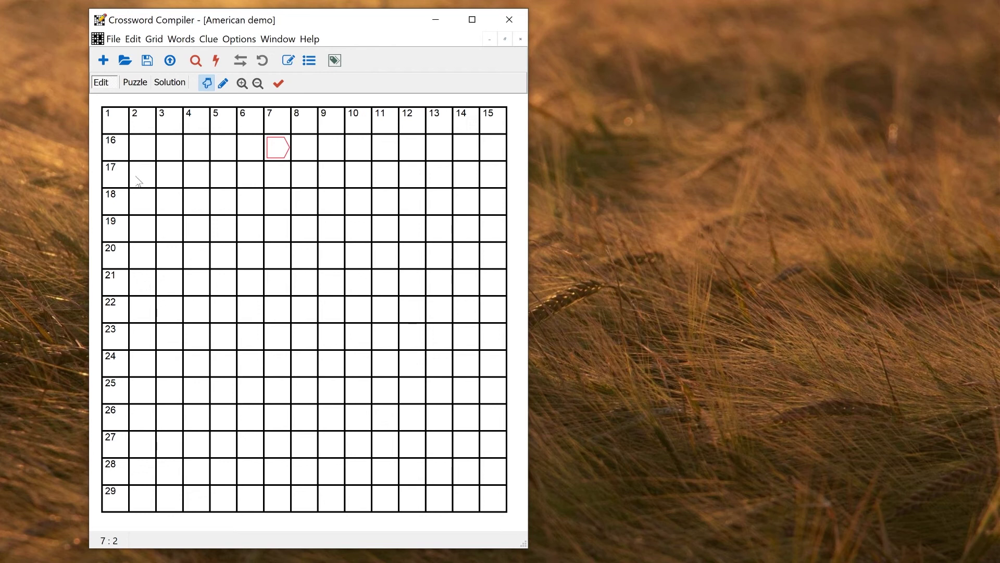
# - Place and remove a test block at row 3, column 3 to see the two-letter word warnings
pyautogui.click(173, 180)
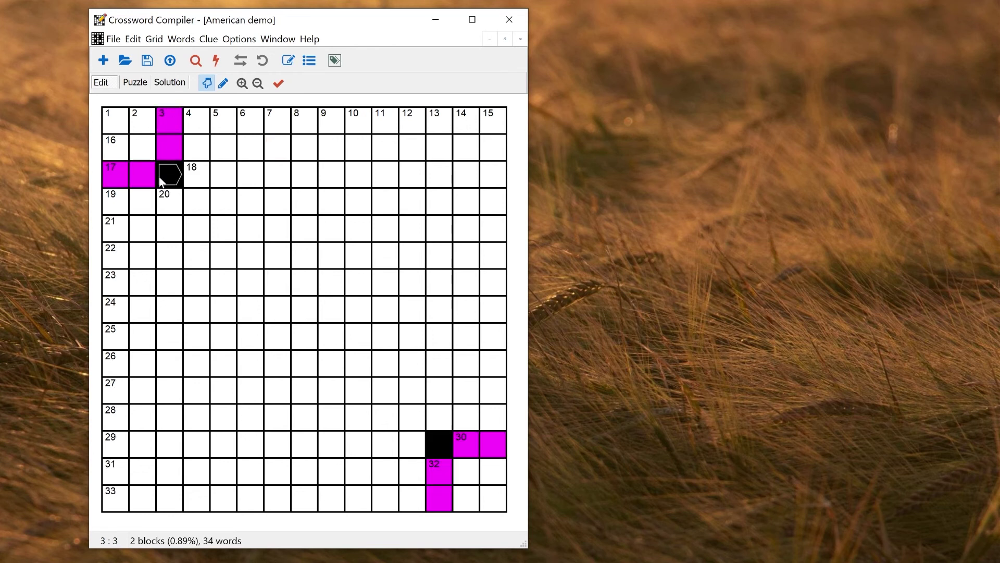
pyautogui.click(163, 176)
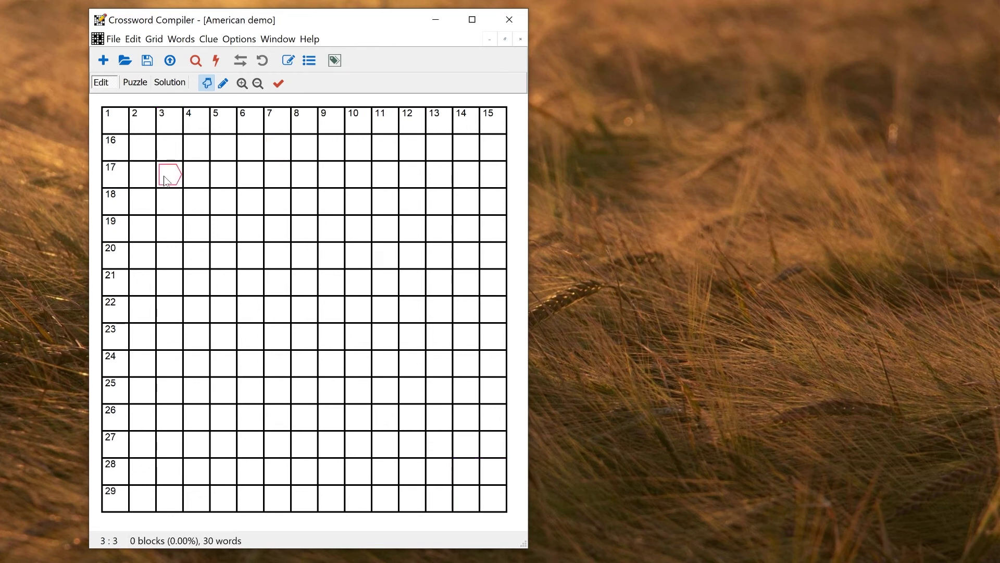
pyautogui.click(151, 40)
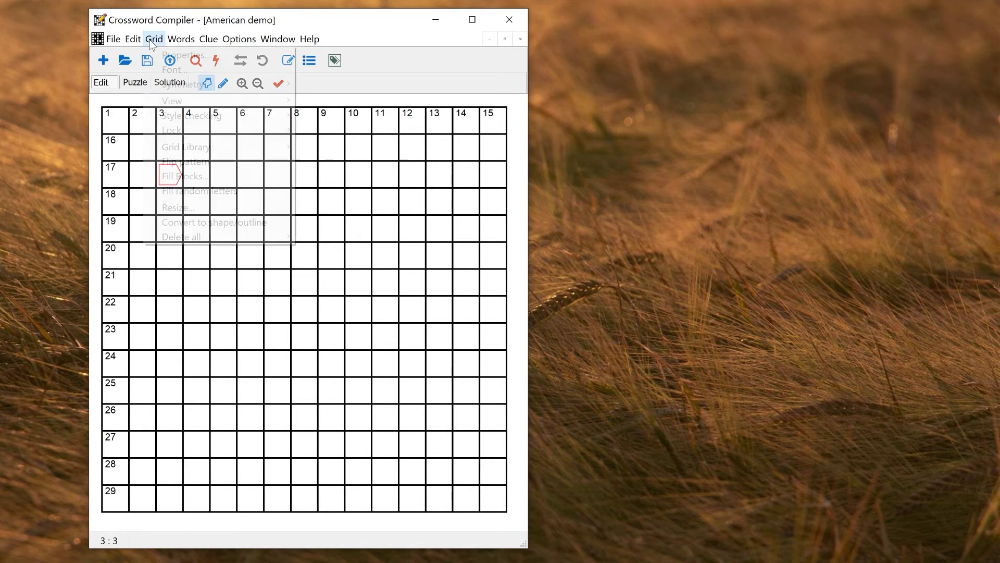
pyautogui.click(182, 29)
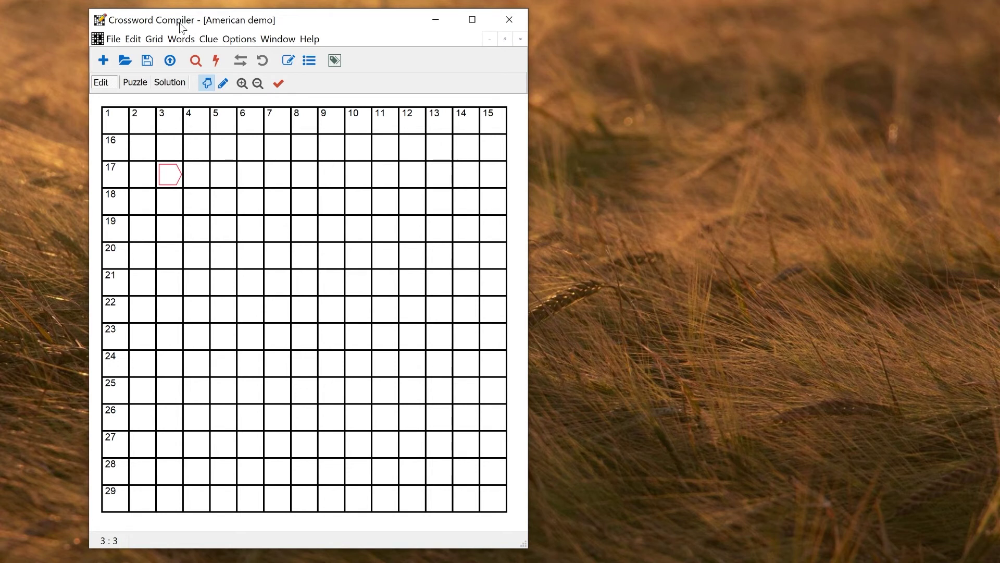
# - Save the empty puzzle as a template named 'American - Mine'
pyautogui.click(113, 39)
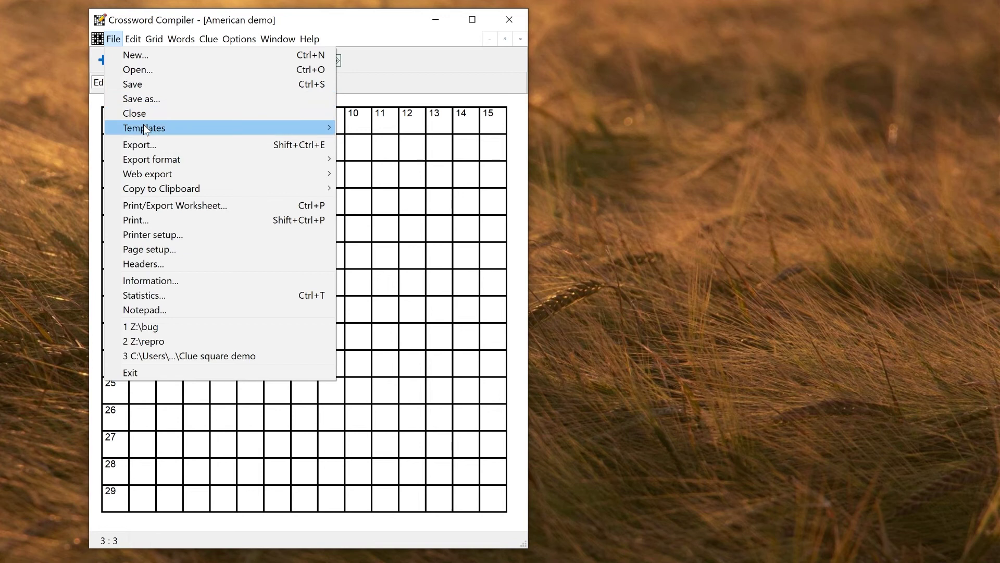
pyautogui.moveTo(143, 129)
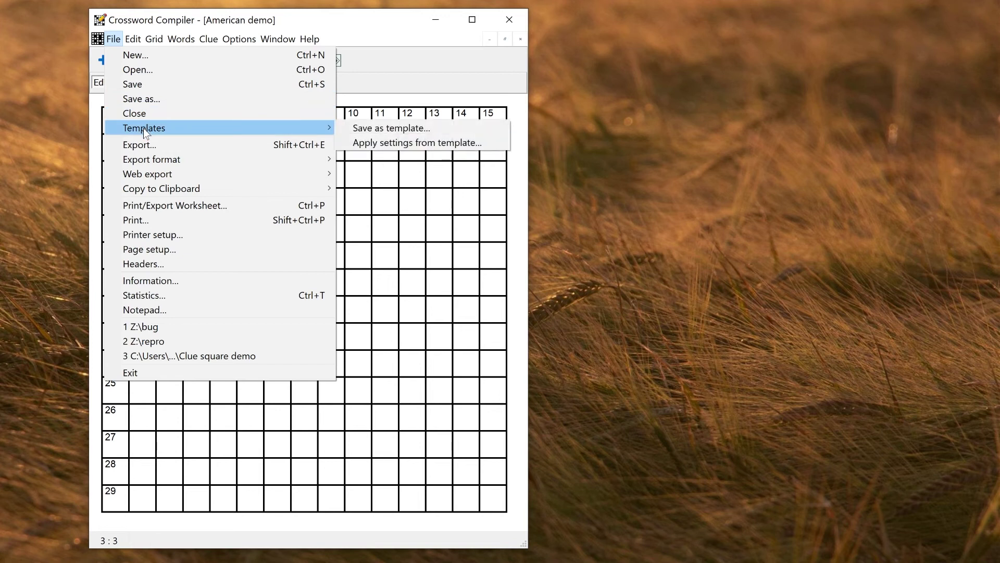
pyautogui.click(405, 128)
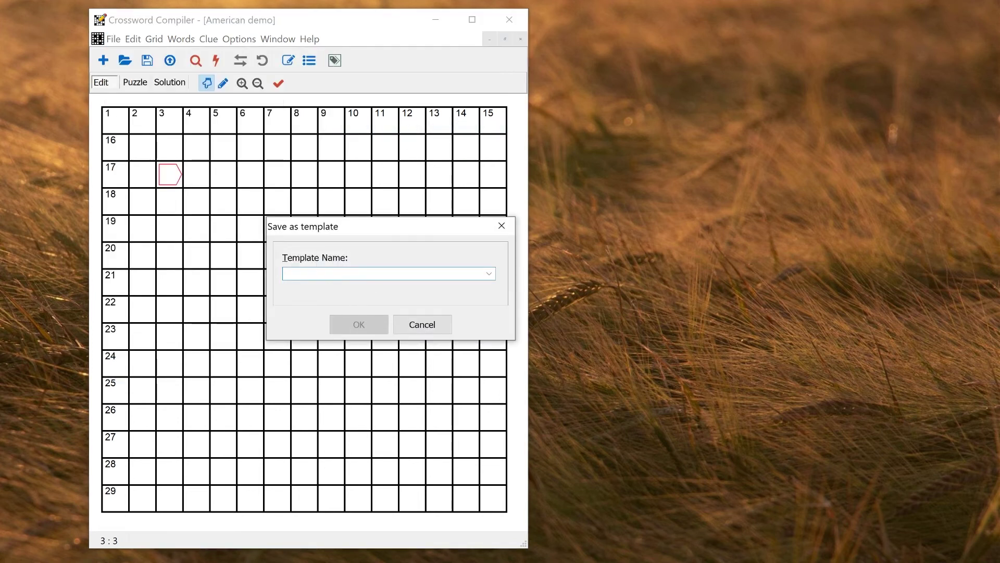
pyautogui.write('American')
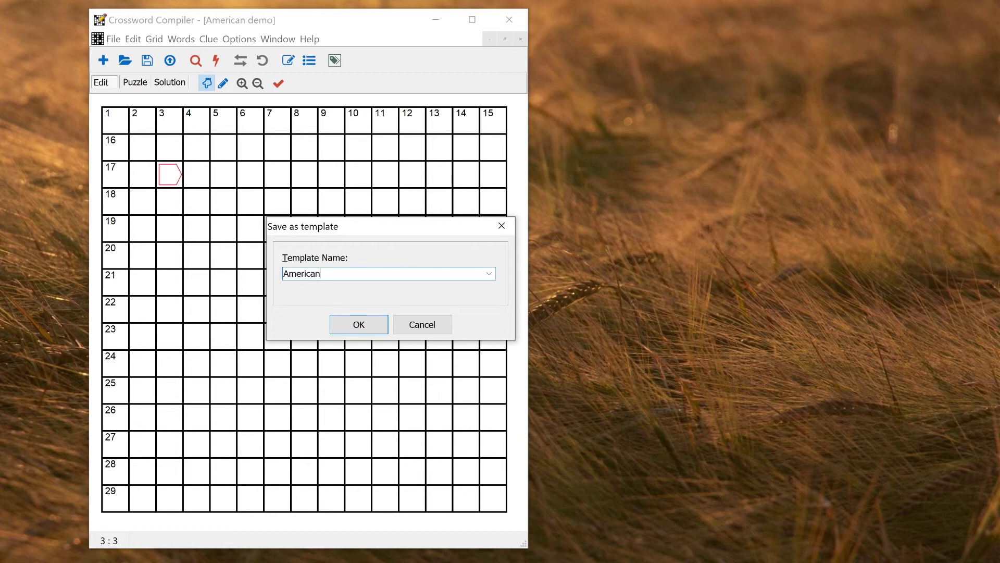
pyautogui.write(' - Mine')
pyautogui.click(358, 325)
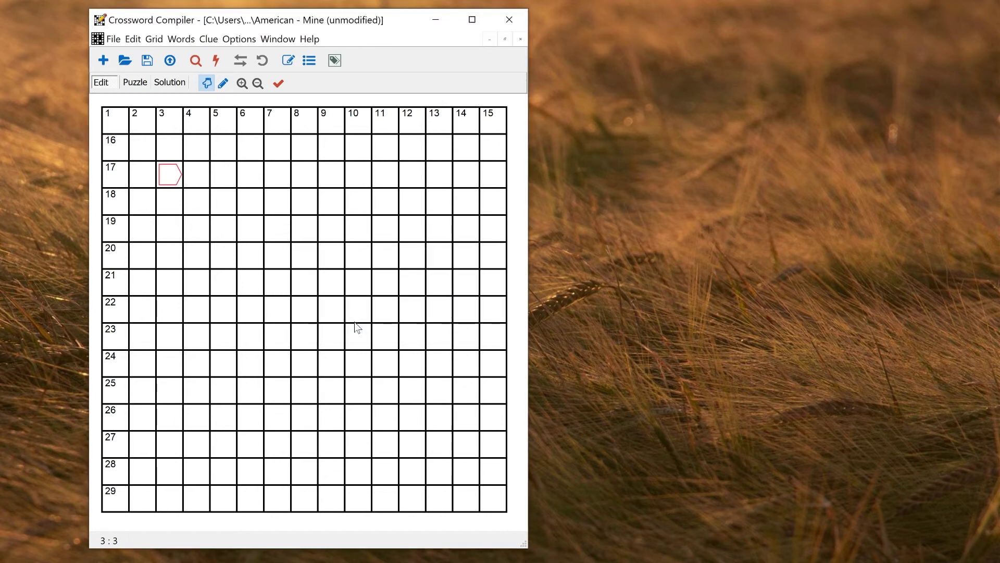
pyautogui.click(105, 62)
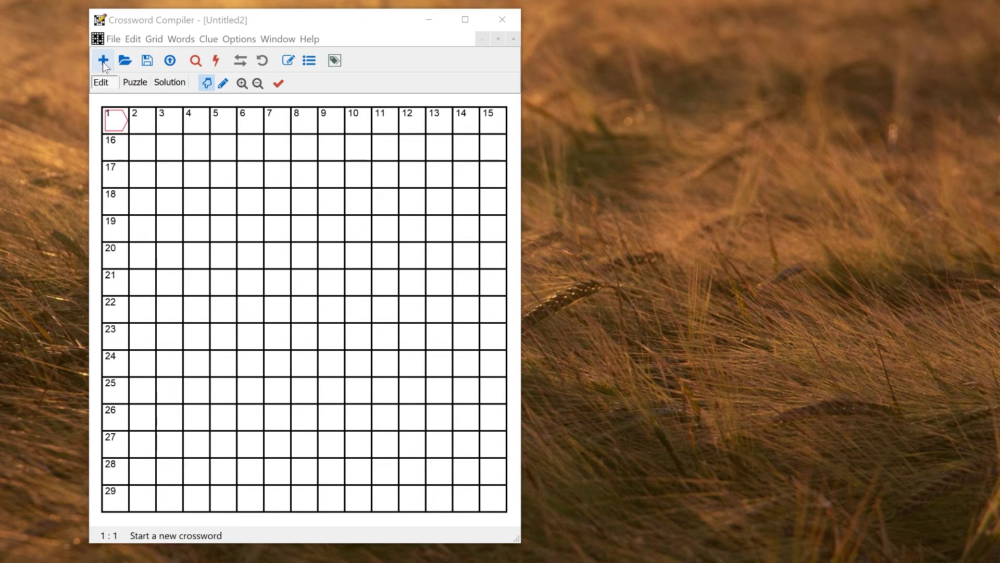
# - Start a new 15 x 15 puzzle from the American - Mine template
pyautogui.click(104, 62)
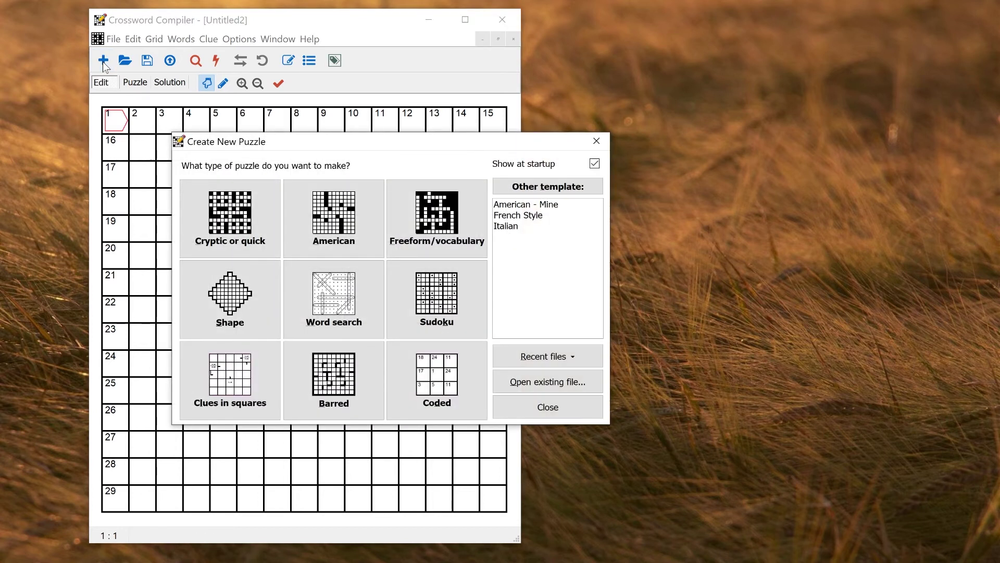
pyautogui.click(516, 206)
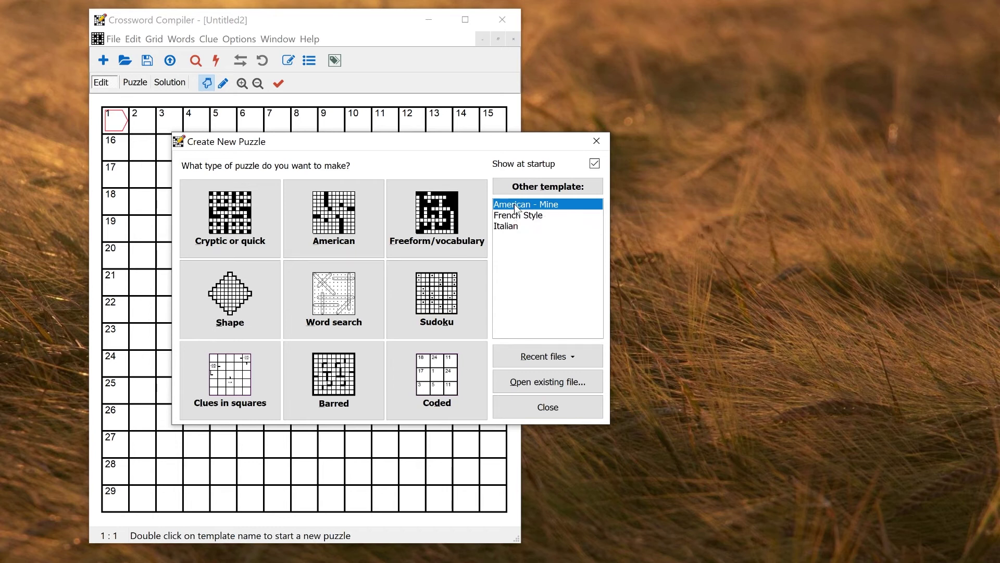
pyautogui.doubleClick(516, 206)
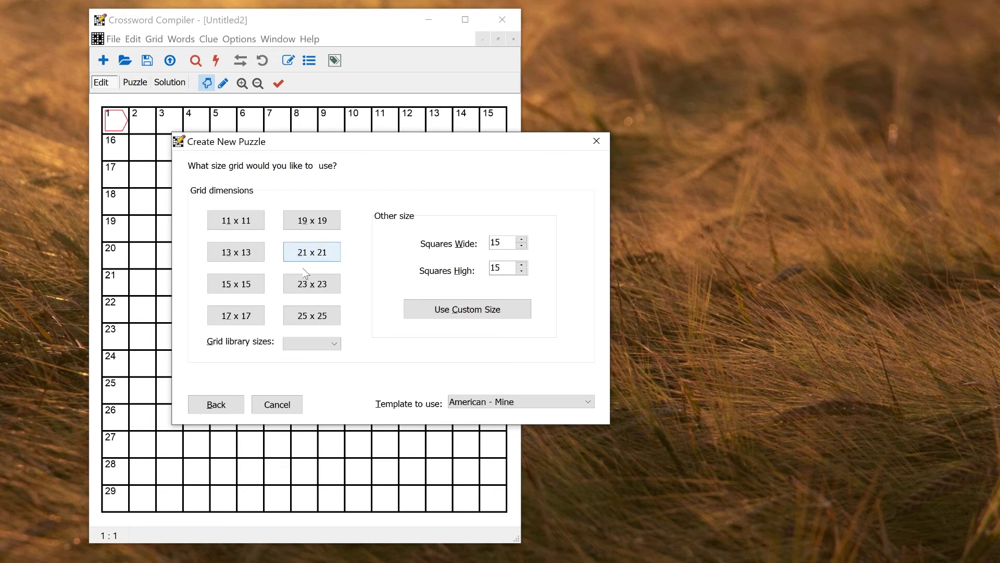
pyautogui.click(242, 290)
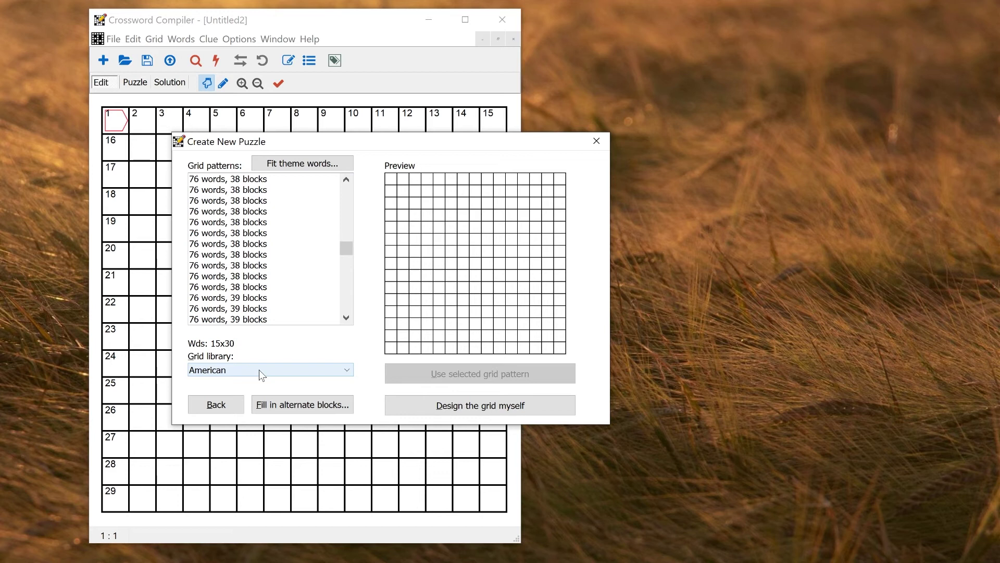
# - Apply a 76-word, 38-block grid pattern, then add and remove a test block
pyautogui.click(264, 214)
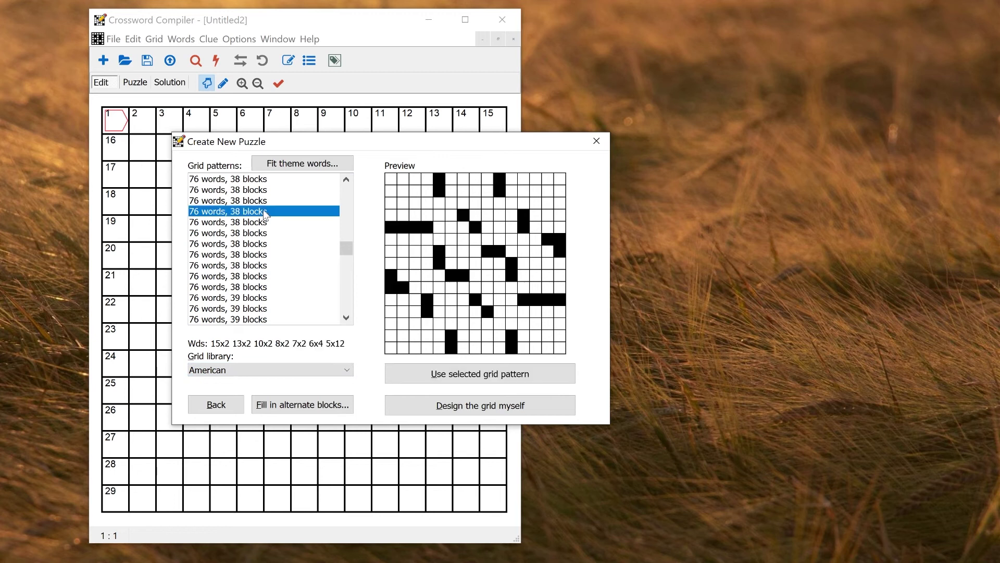
pyautogui.click(473, 374)
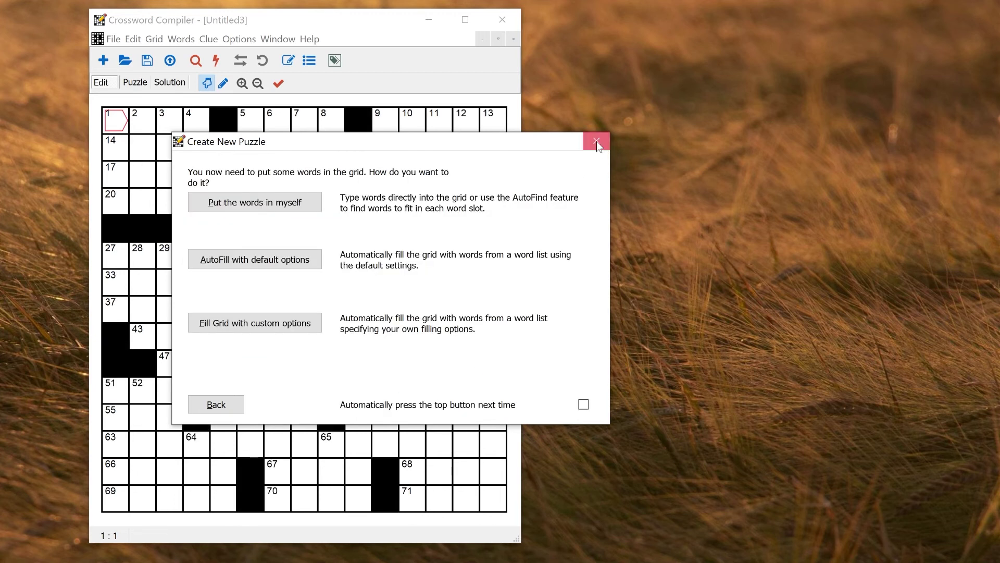
pyautogui.click(597, 141)
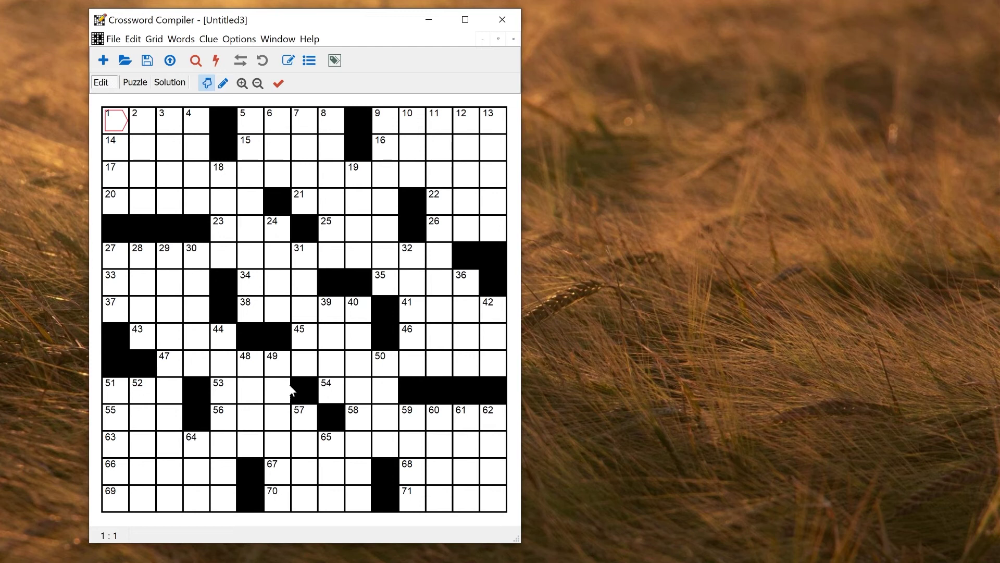
pyautogui.click(308, 154)
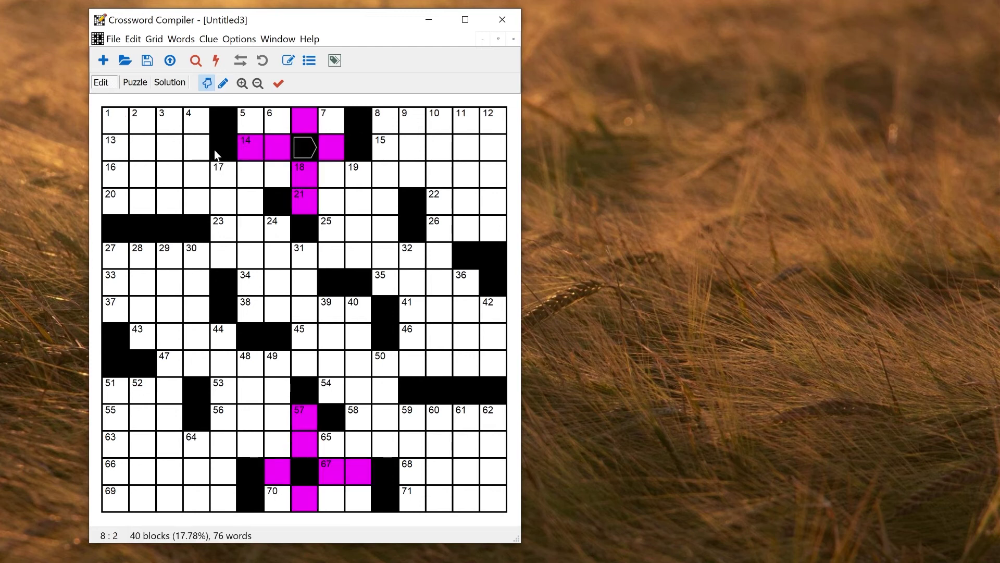
pyautogui.click(308, 148)
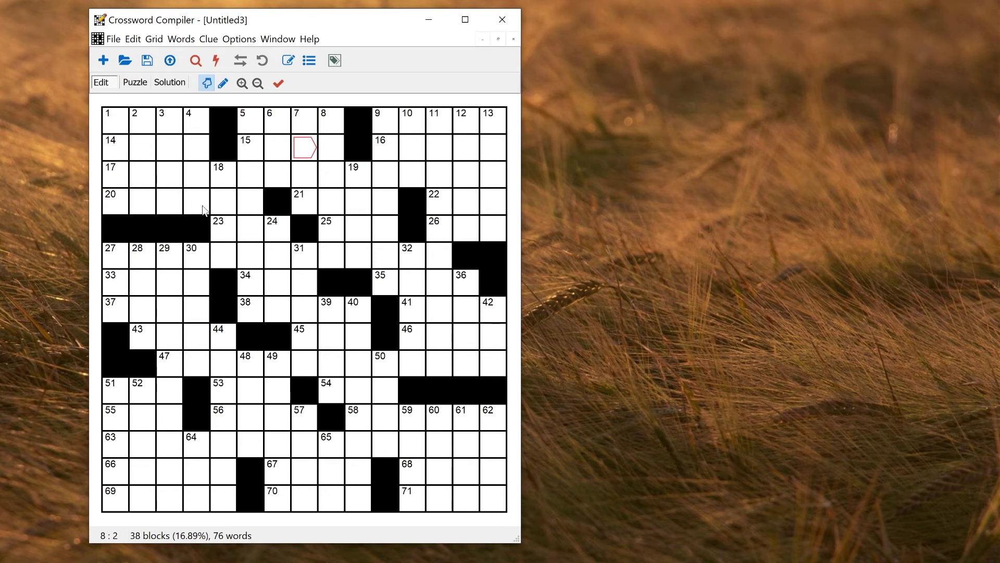
# - Delete all black blocks from the grid
pyautogui.click(154, 40)
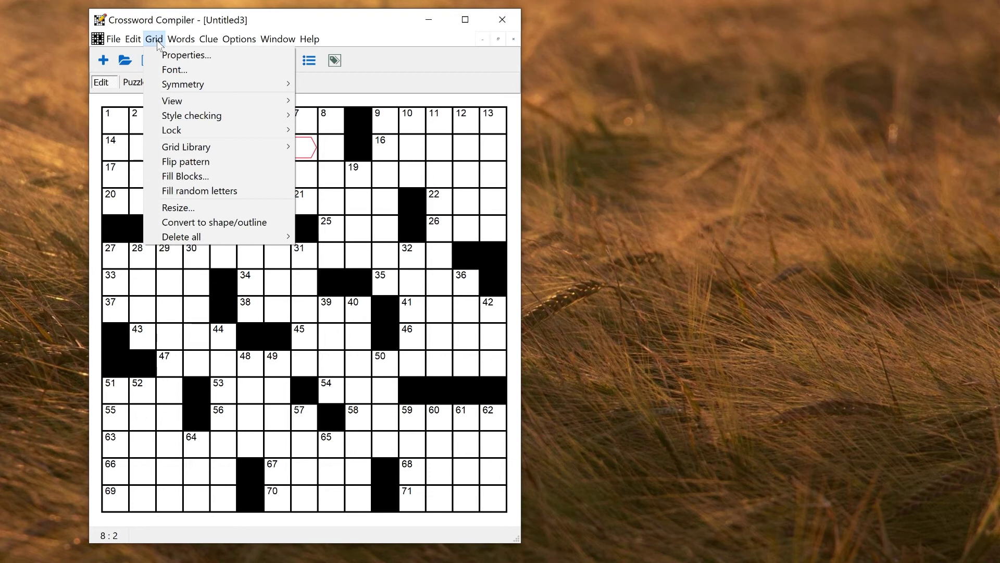
pyautogui.moveTo(214, 233)
pyautogui.click(315, 252)
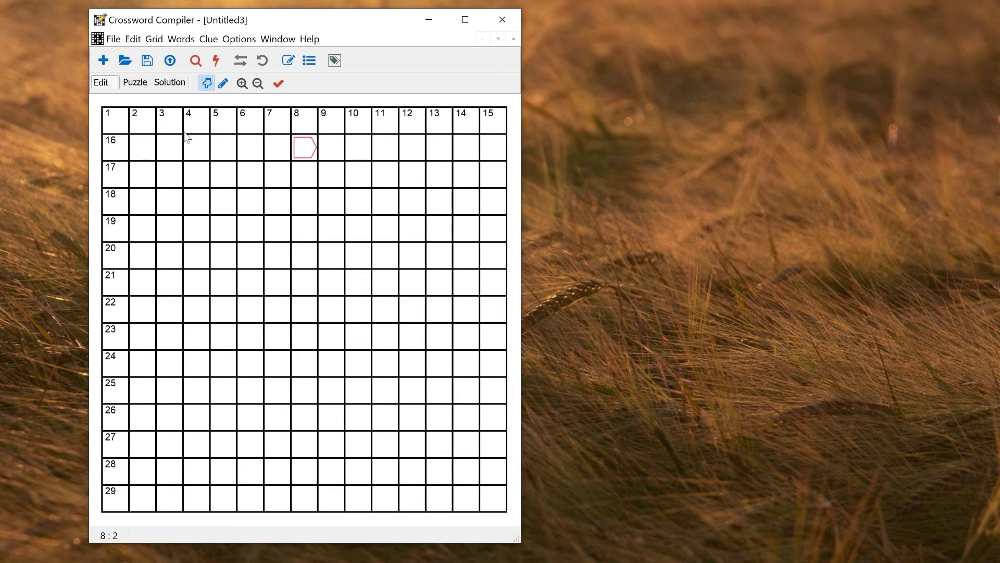
# - Save the blank grid and settings as a template, overwriting the American template
pyautogui.click(113, 40)
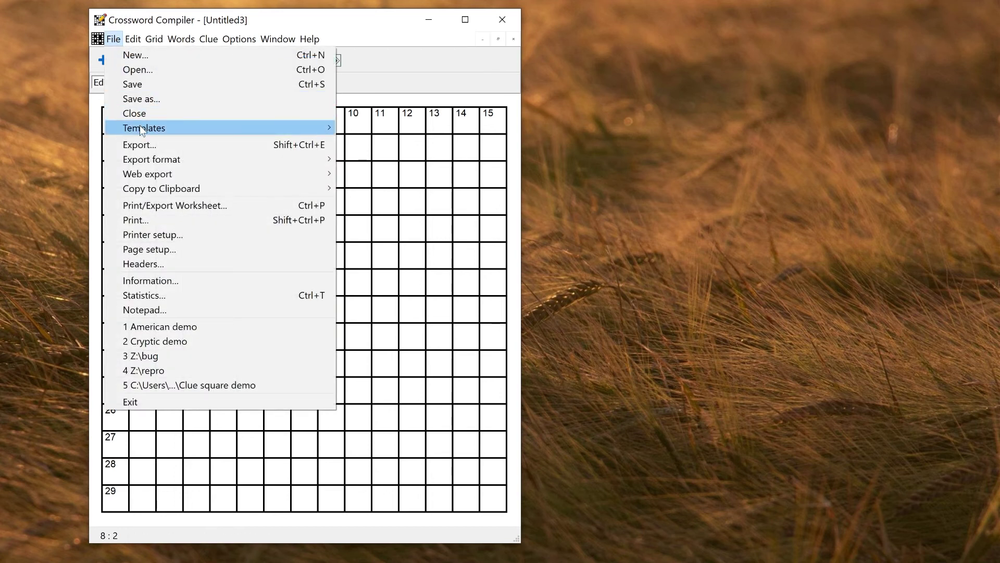
pyautogui.moveTo(142, 130)
pyautogui.click(368, 128)
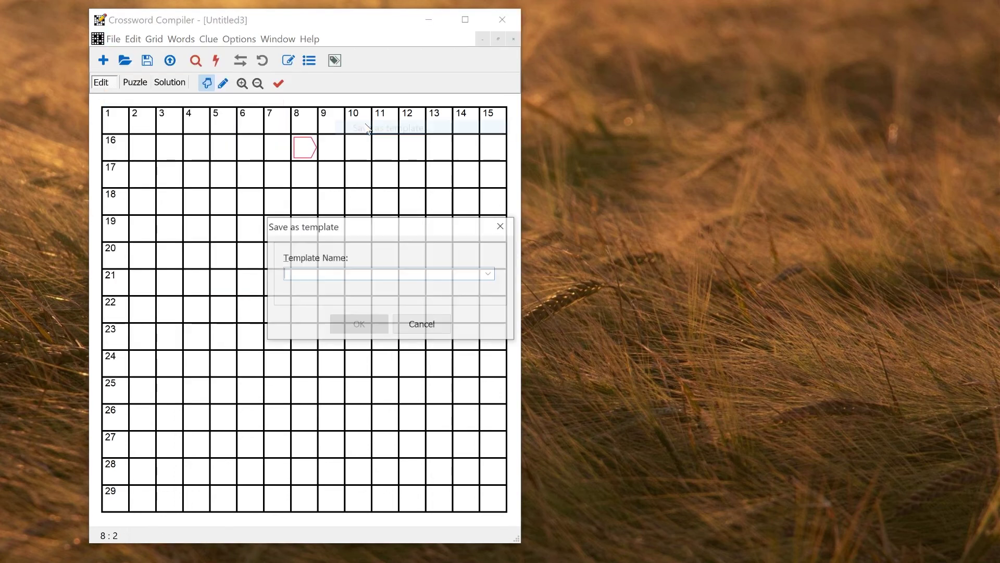
pyautogui.click(491, 274)
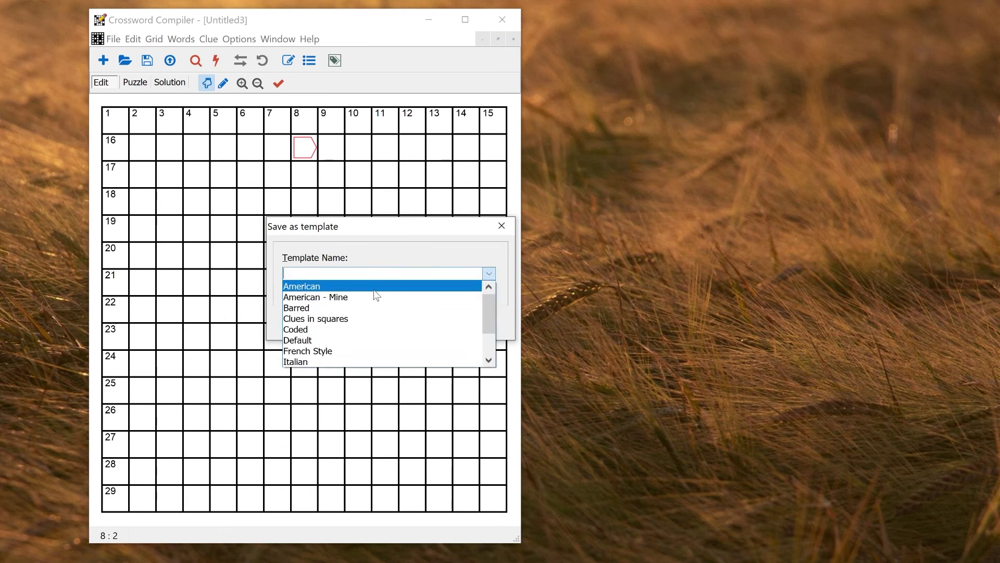
pyautogui.click(375, 290)
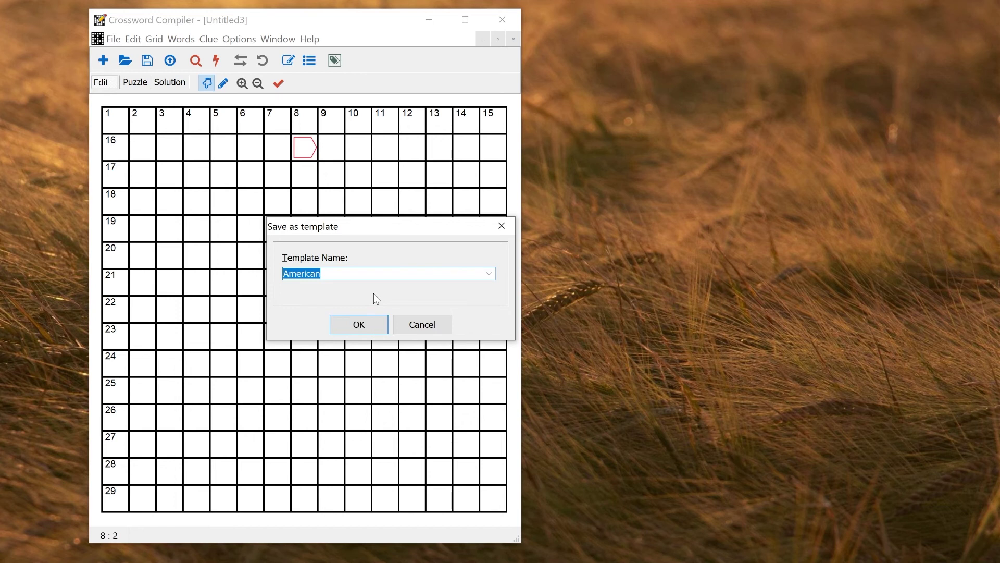
pyautogui.click(366, 325)
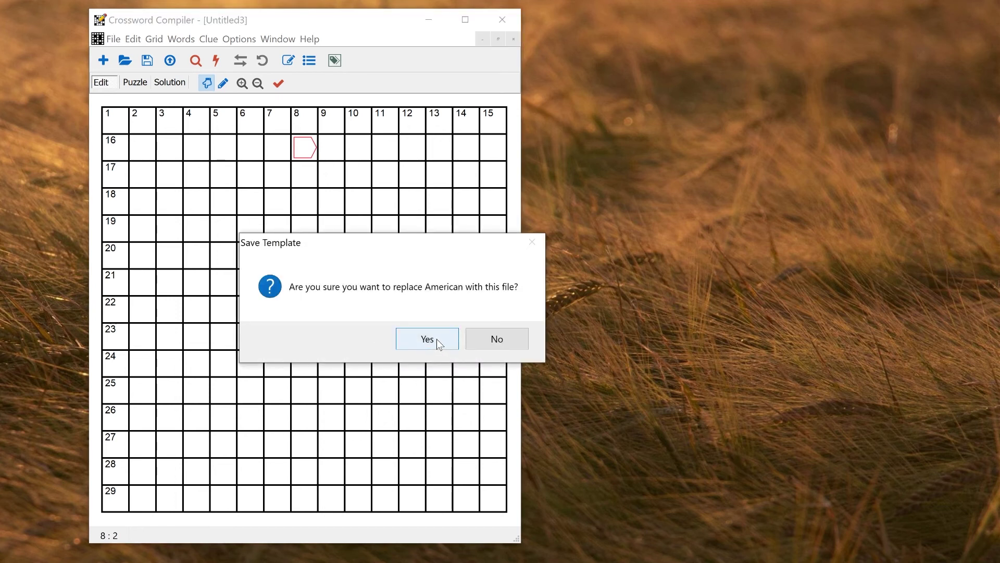
pyautogui.click(427, 338)
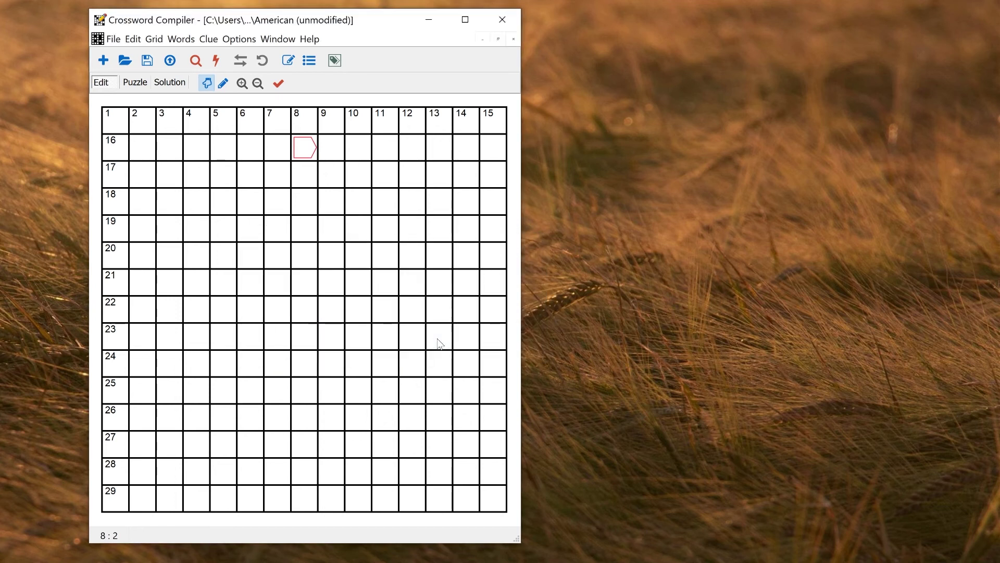
pyautogui.click(103, 60)
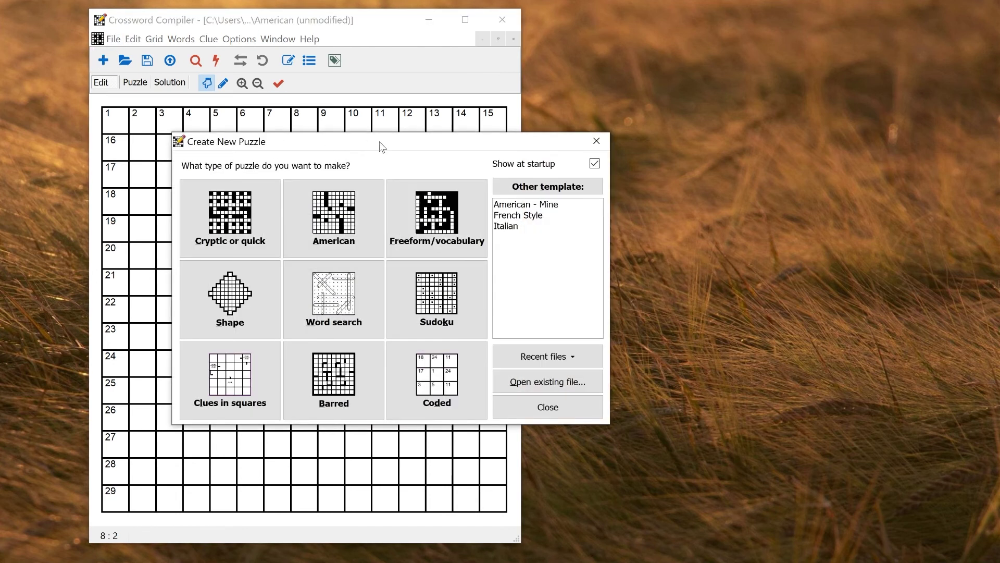
# - Create a 15 x 15 American puzzle using a 76-word, 38-block pattern, briefly toggling a symmetric block
pyautogui.click(344, 226)
pyautogui.click(243, 286)
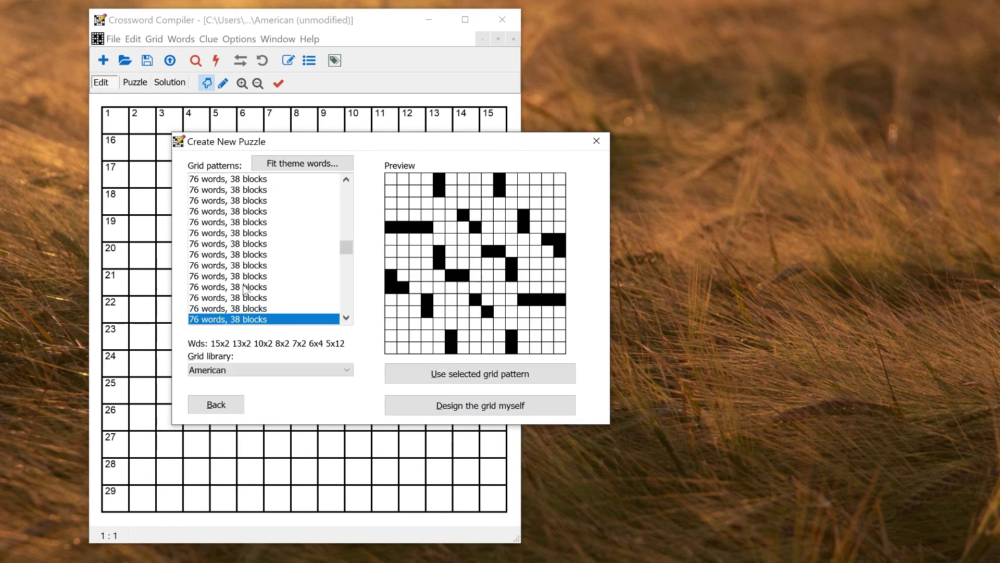
pyautogui.click(276, 213)
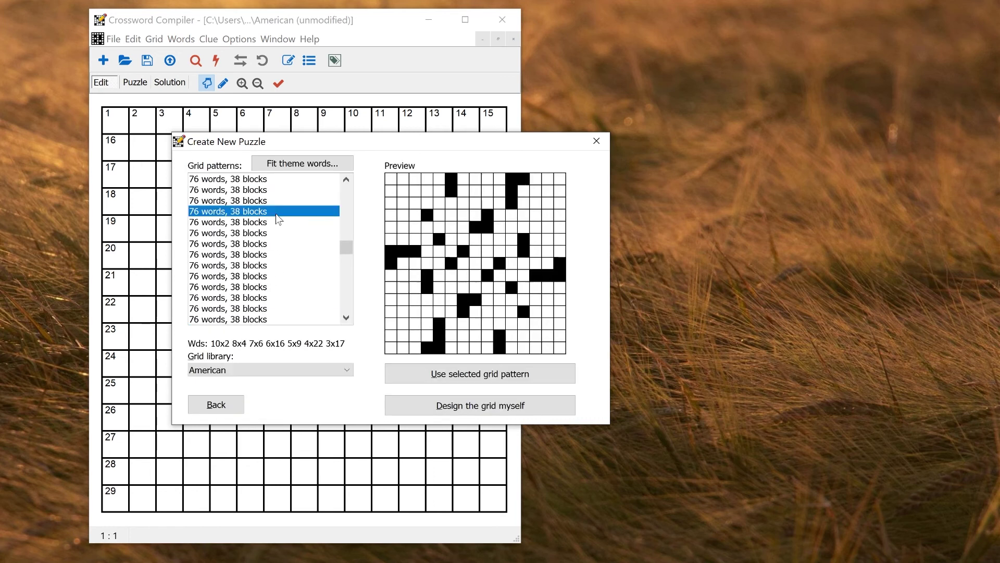
pyautogui.click(511, 375)
pyautogui.click(597, 141)
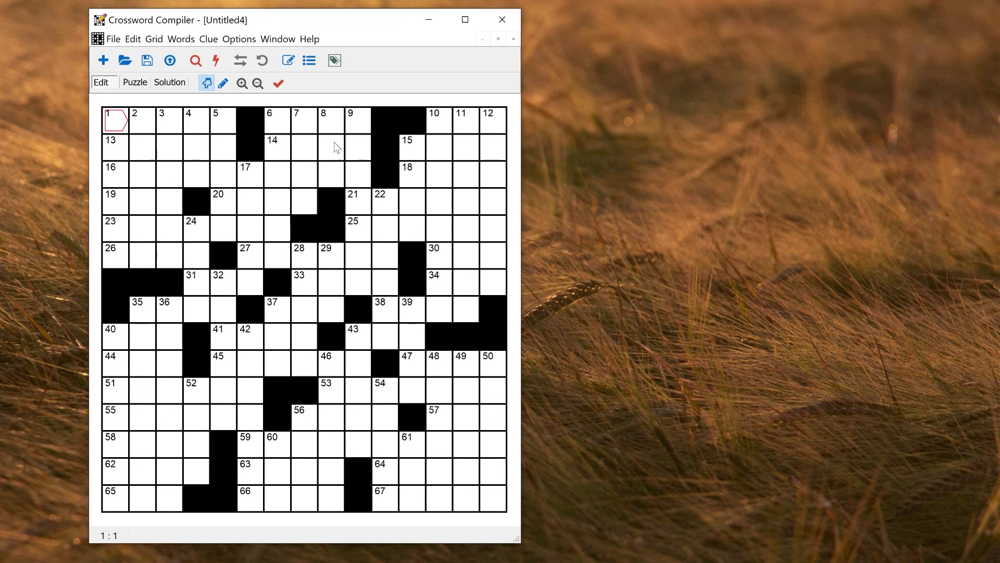
pyautogui.click(333, 148)
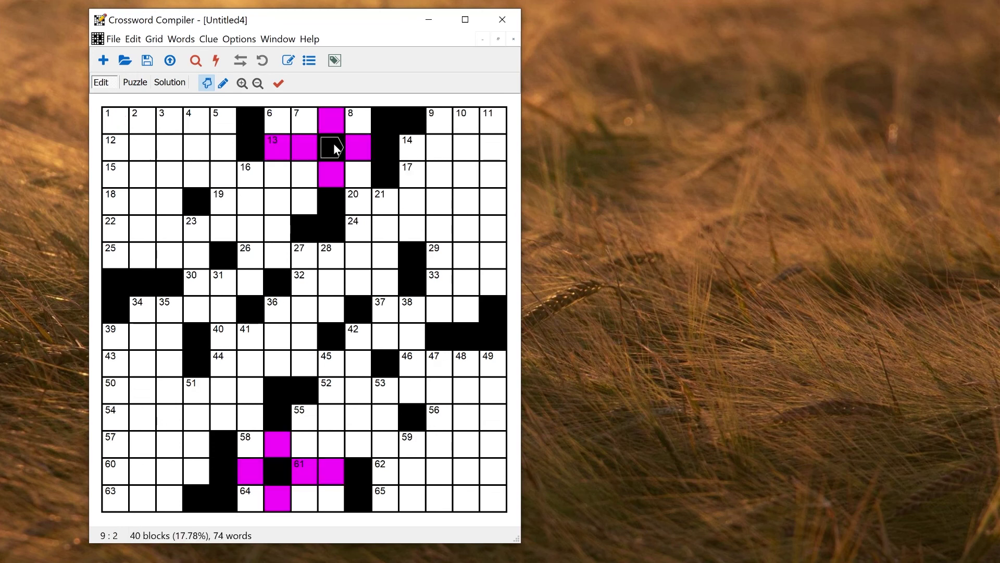
pyautogui.click(335, 146)
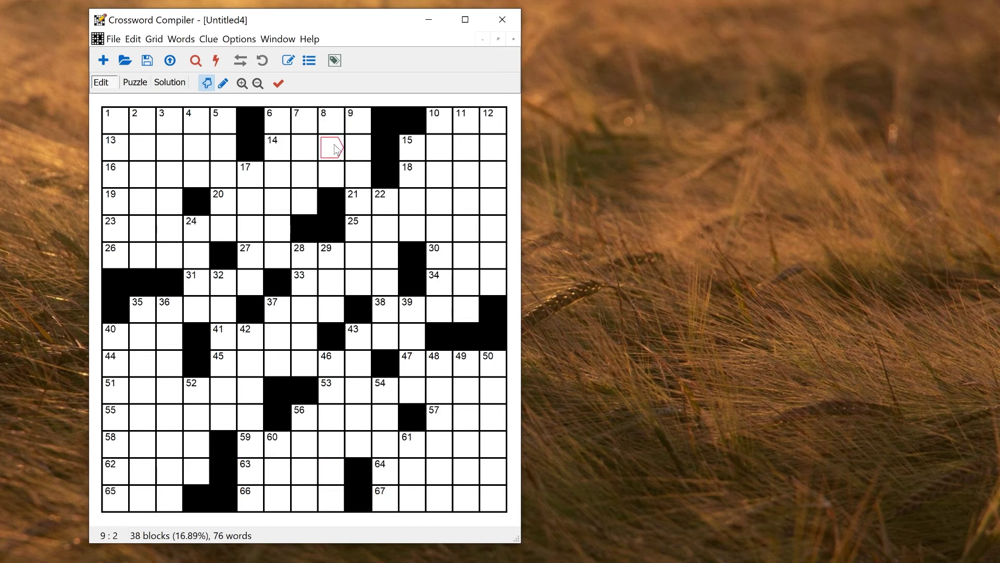
# - Delete the American - Mine template from the Other template list
pyautogui.click(103, 60)
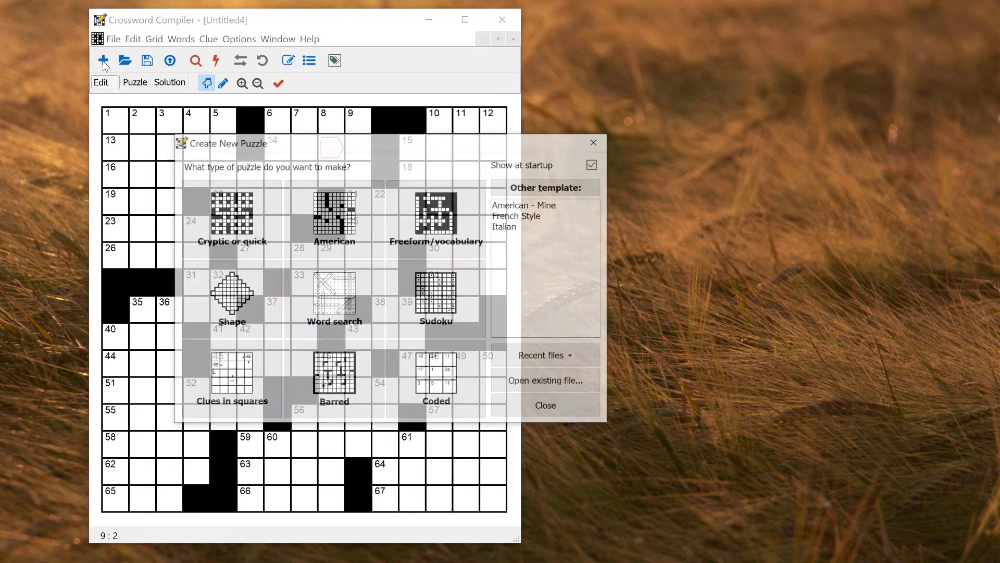
pyautogui.click(526, 204)
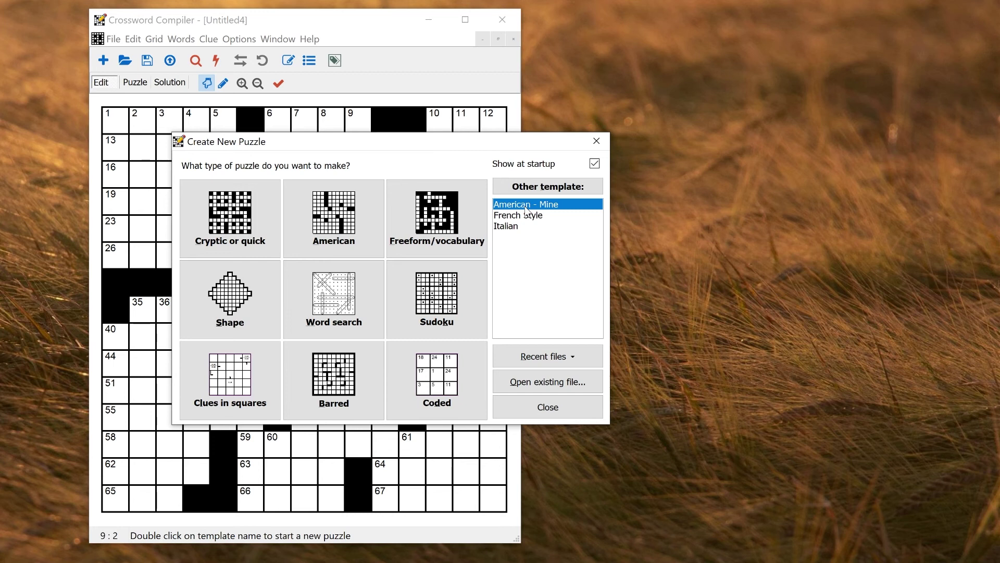
pyautogui.press('Delete')
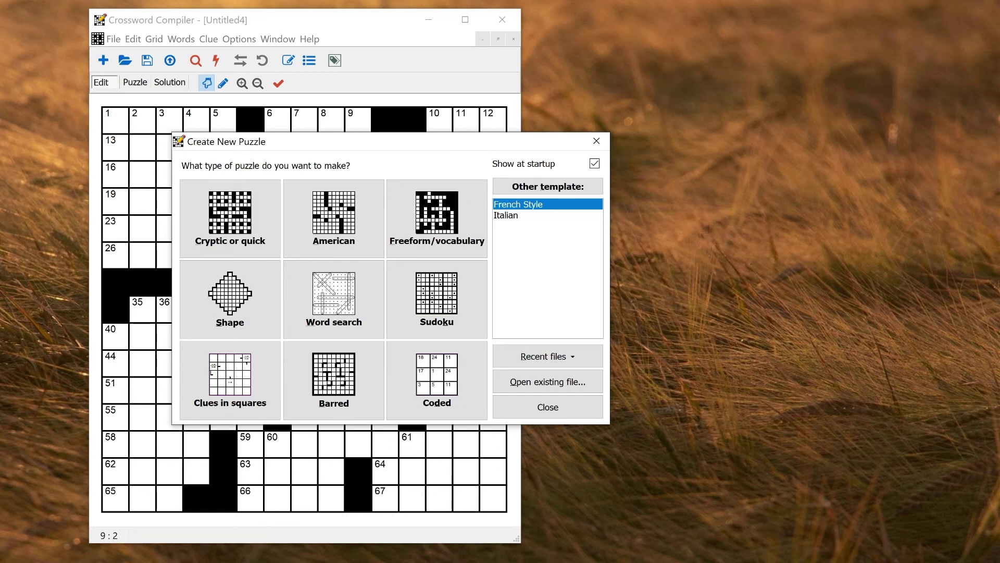
pyautogui.click(0, 388)
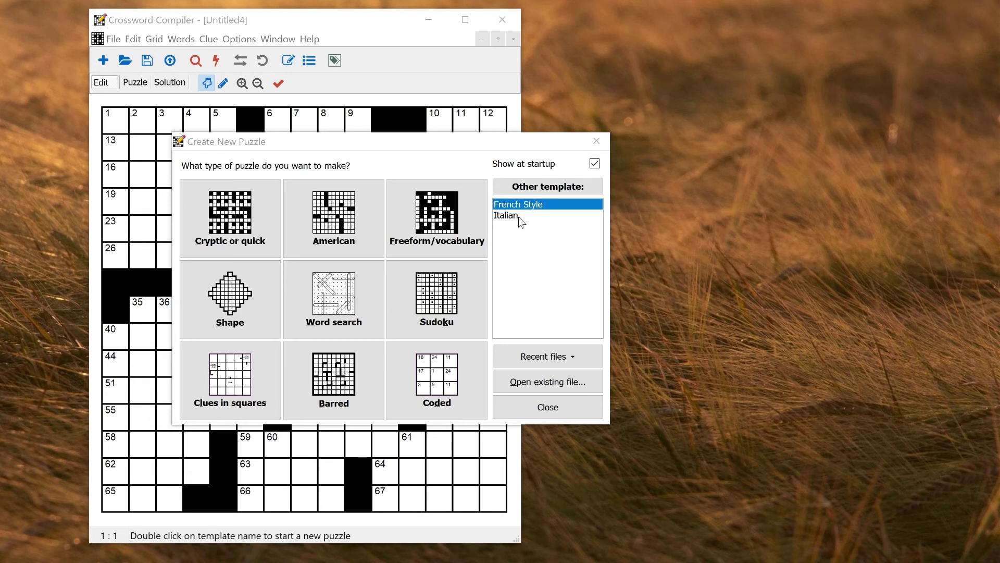
# - Browse the Cryptic or quick 15 x 15 options, then close the wizard without creating a puzzle
pyautogui.click(239, 231)
pyautogui.click(240, 282)
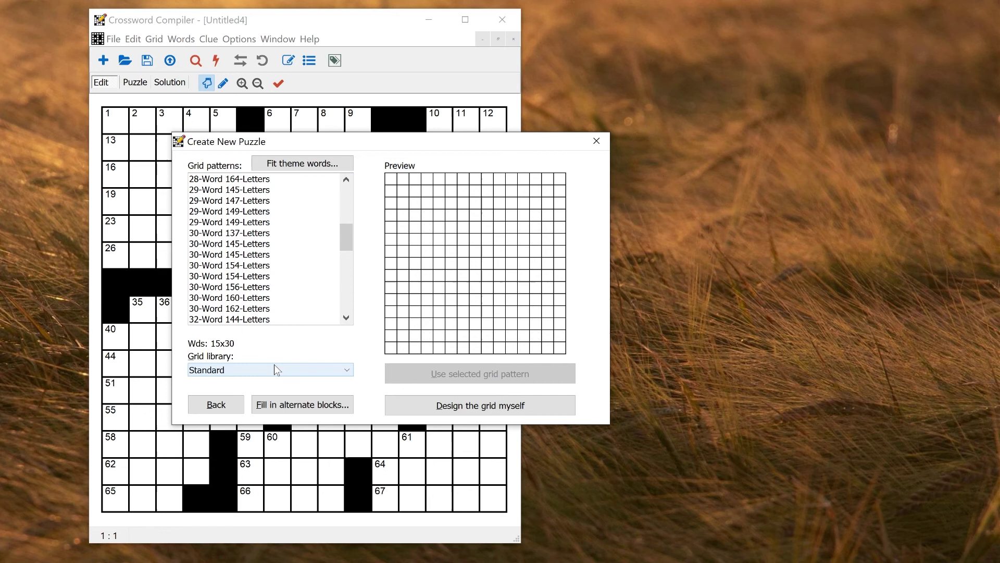
pyautogui.click(232, 407)
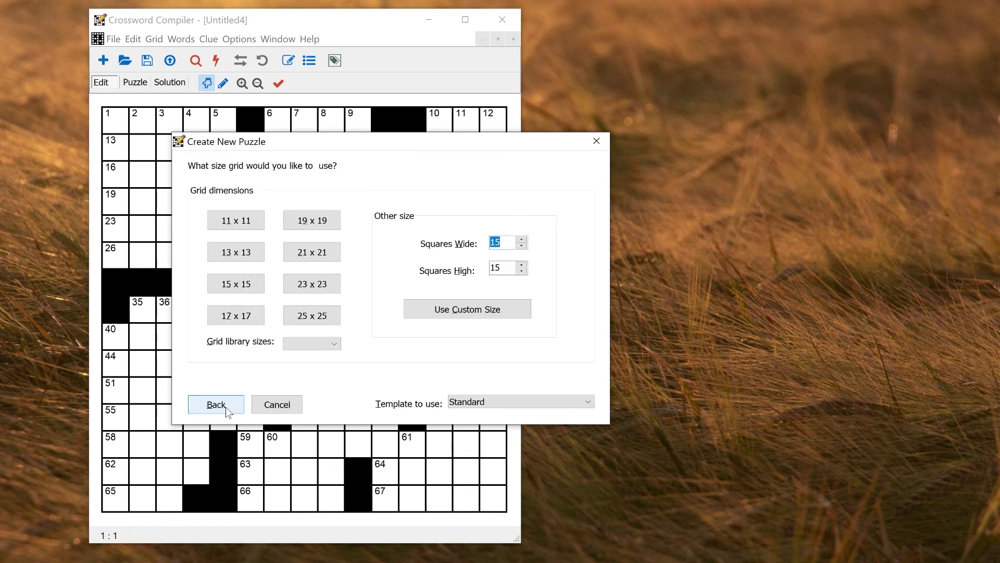
pyautogui.click(226, 408)
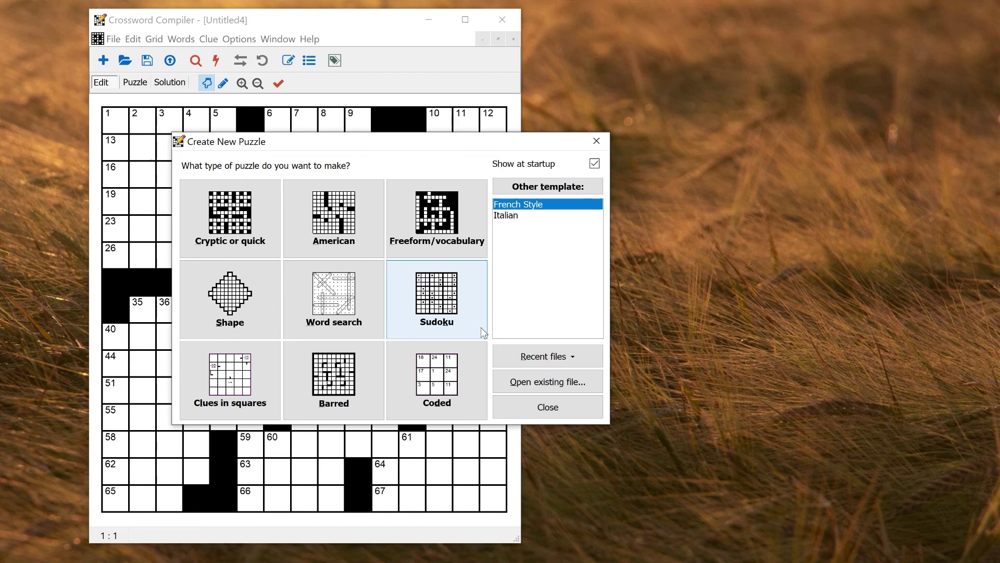
pyautogui.click(312, 223)
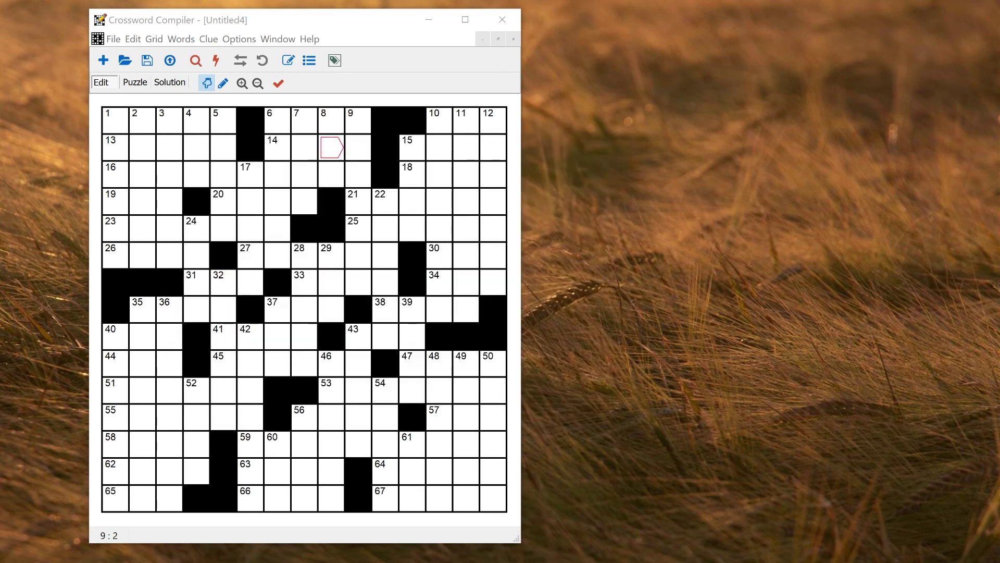
pyautogui.click(115, 40)
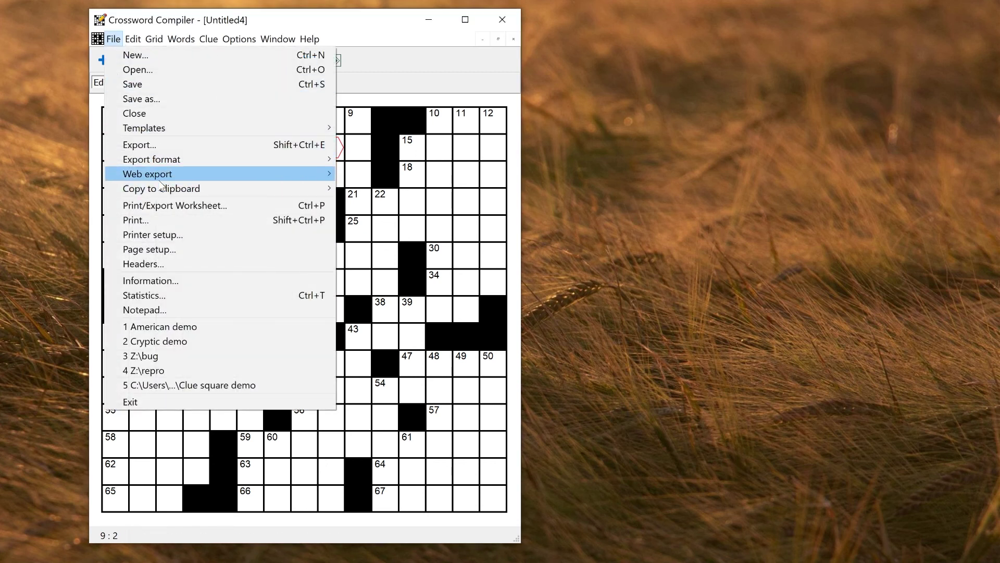
pyautogui.moveTo(159, 177)
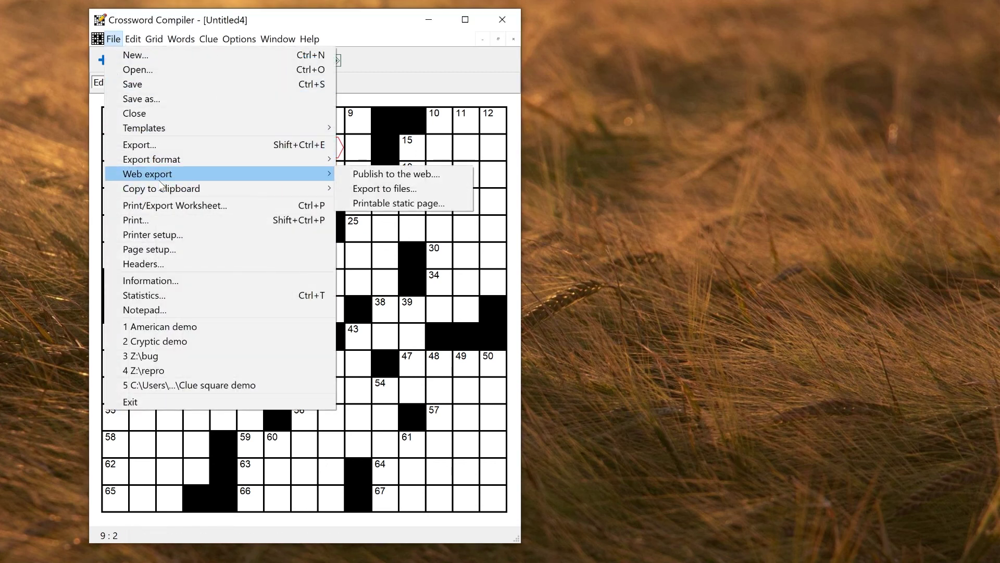
pyautogui.click(393, 189)
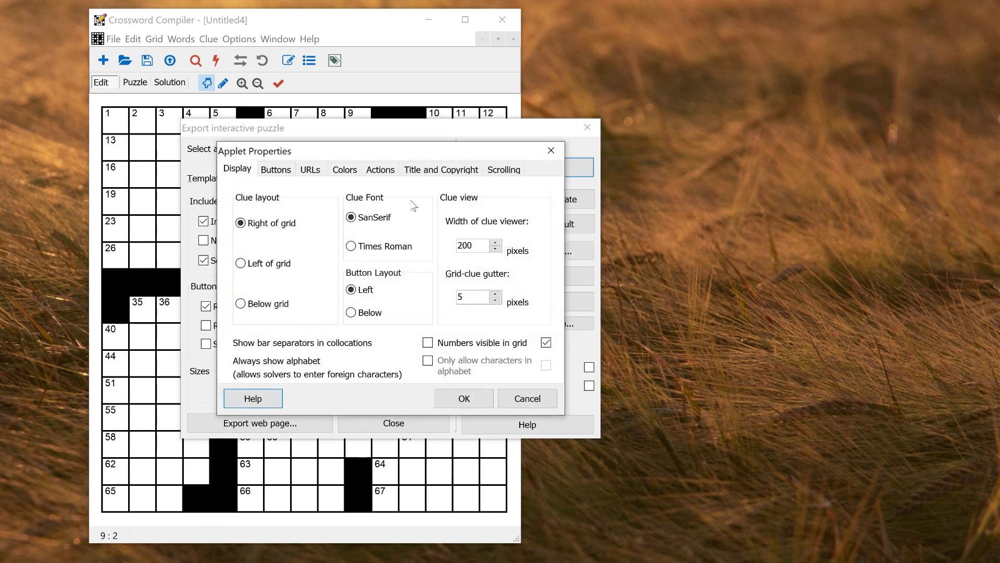
pyautogui.click(274, 169)
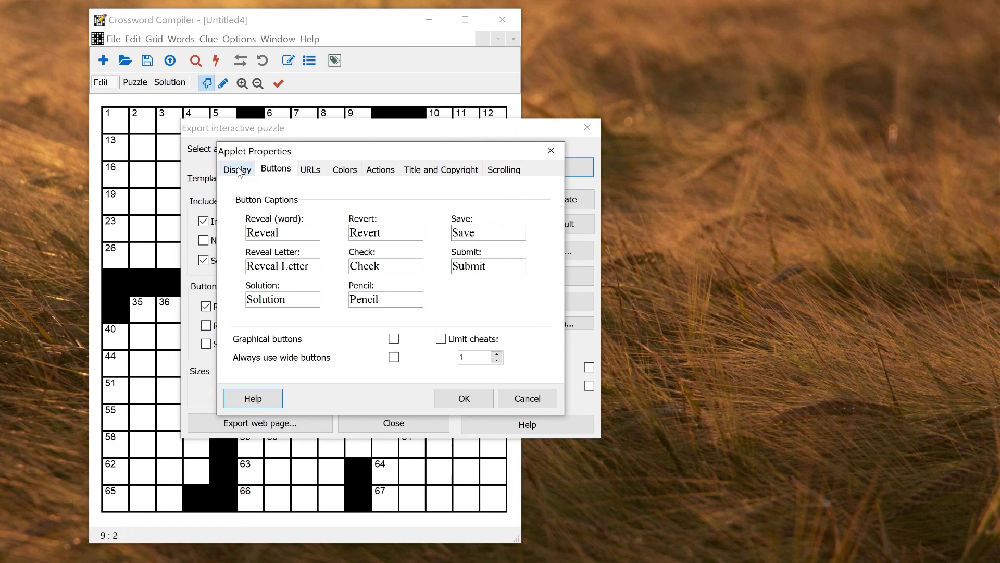
pyautogui.click(238, 169)
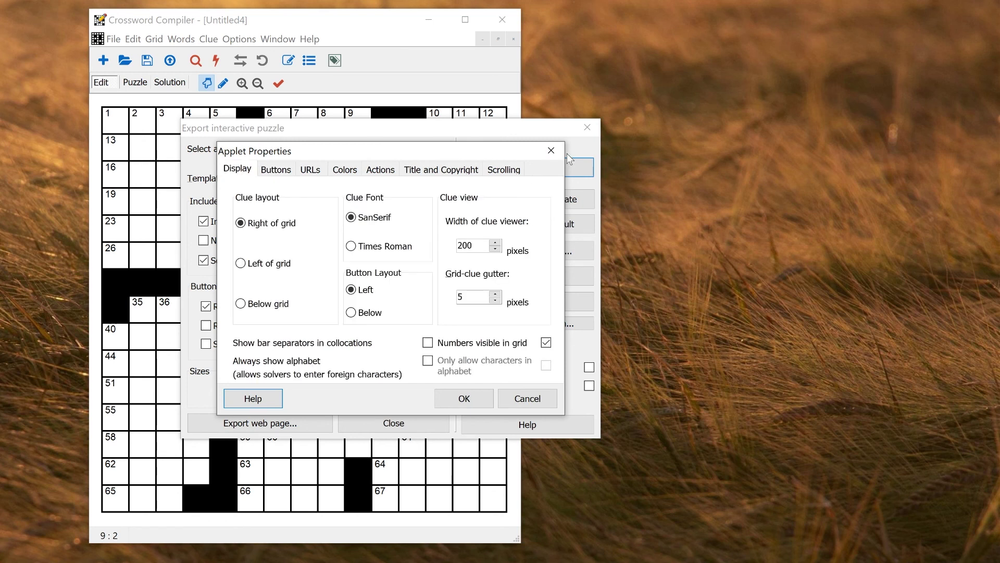
pyautogui.click(553, 152)
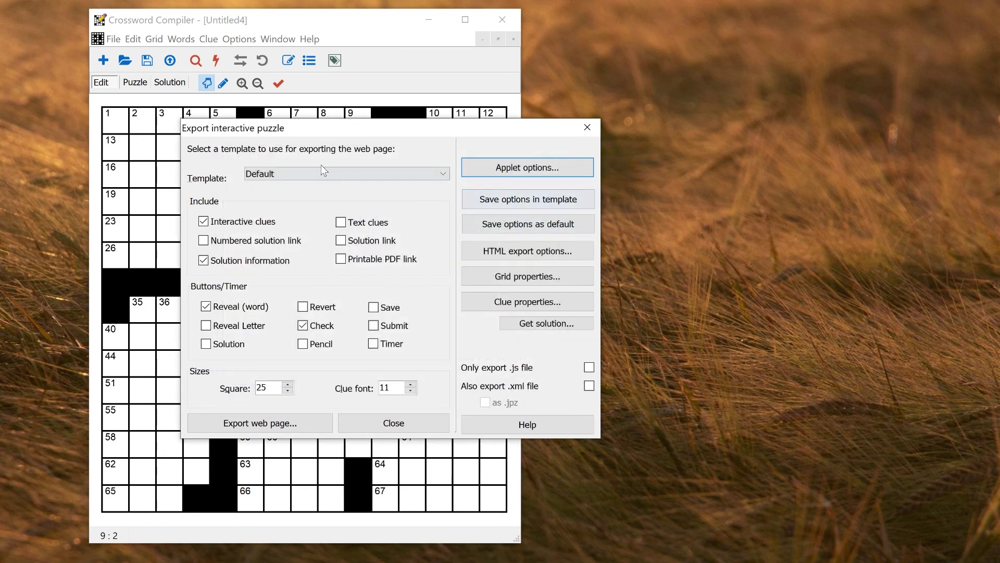
pyautogui.click(281, 174)
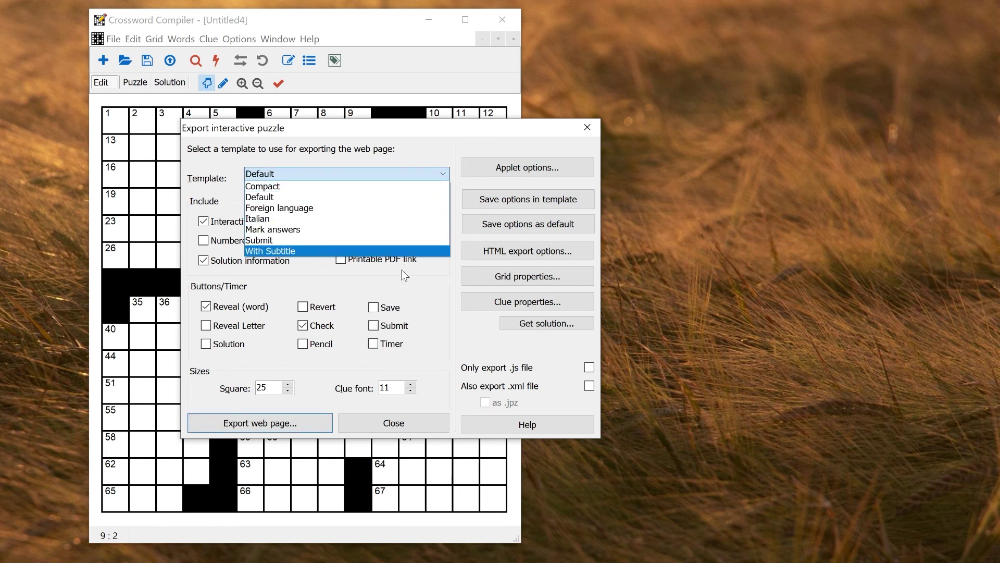
pyautogui.click(433, 282)
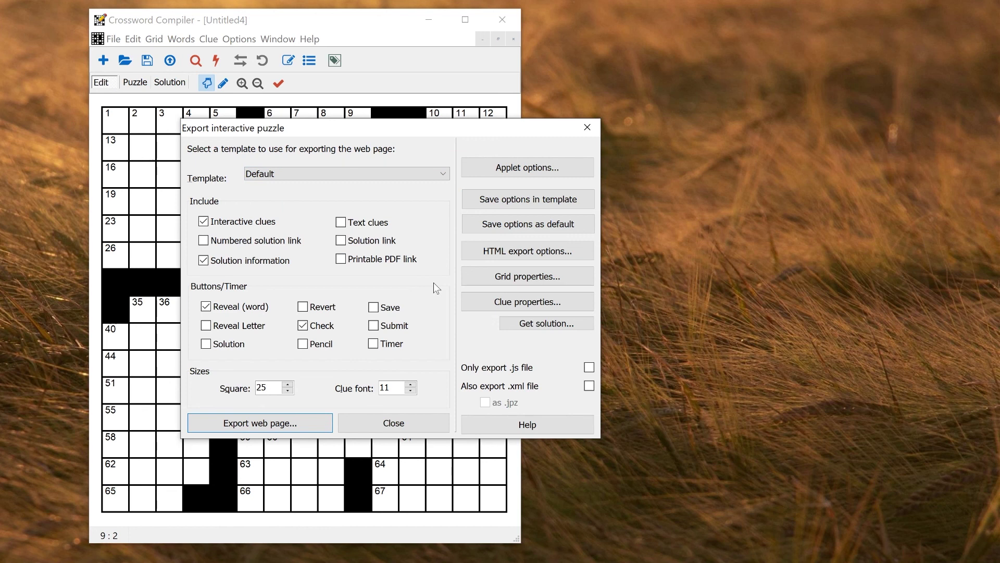
pyautogui.click(585, 131)
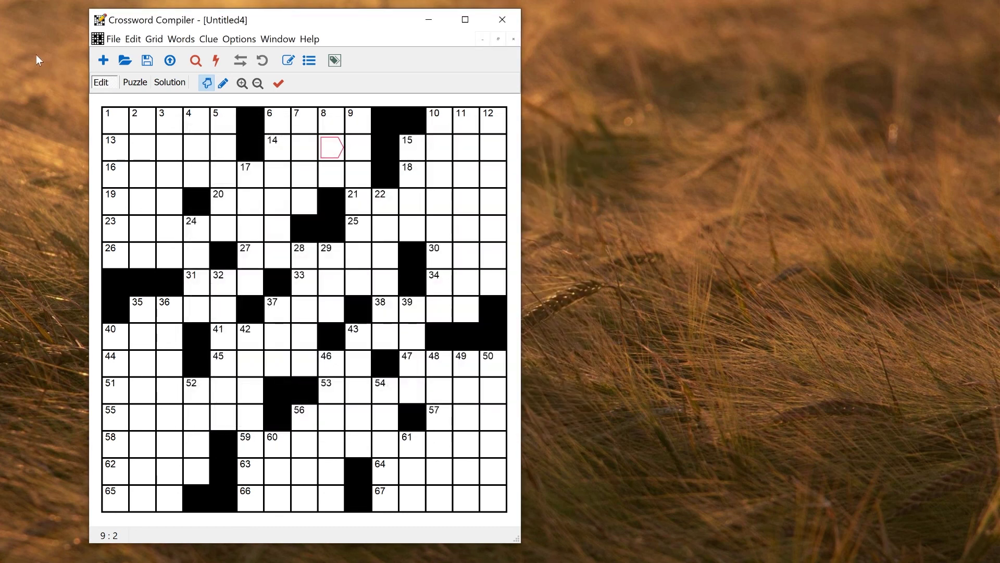
pyautogui.click(114, 40)
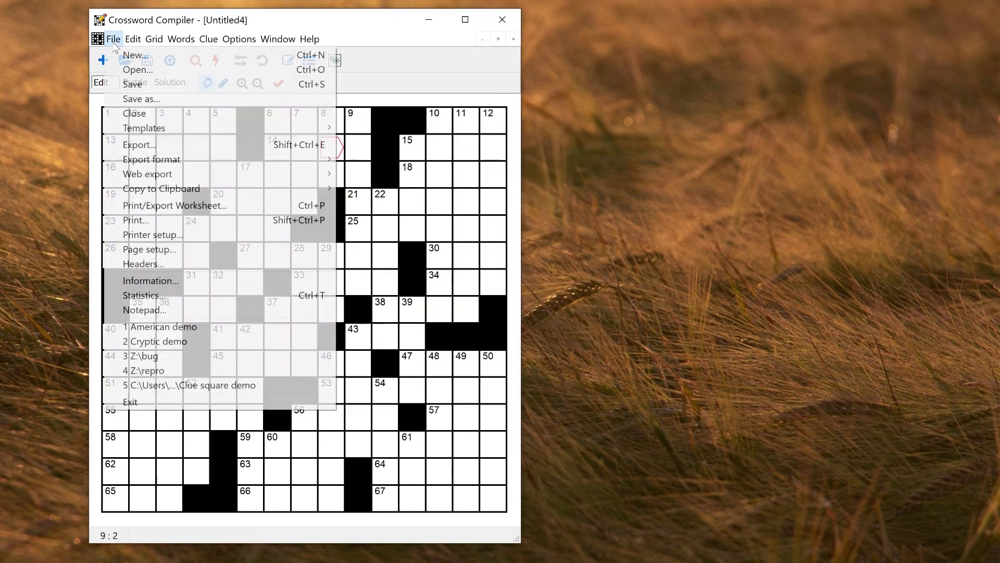
pyautogui.click(140, 148)
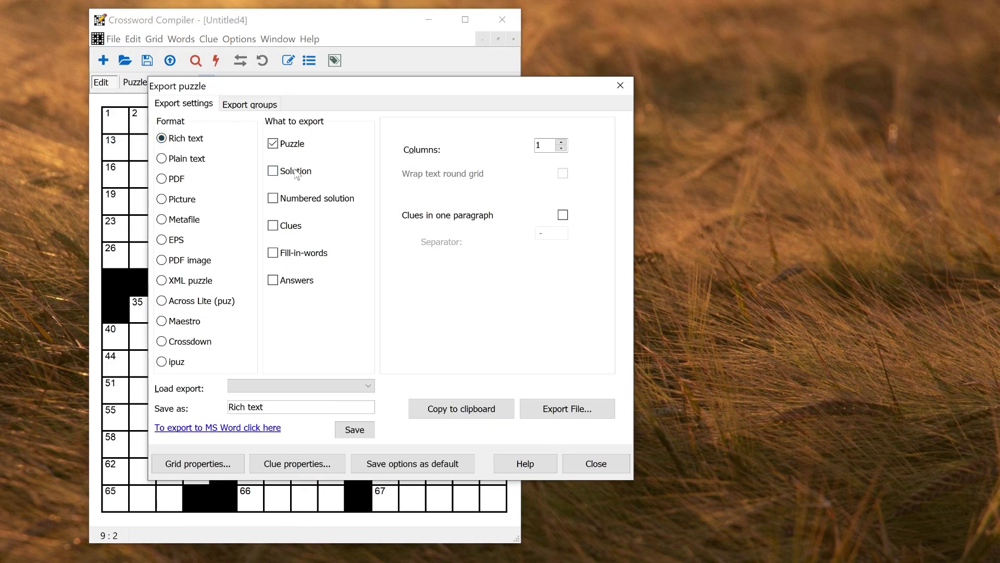
pyautogui.click(250, 106)
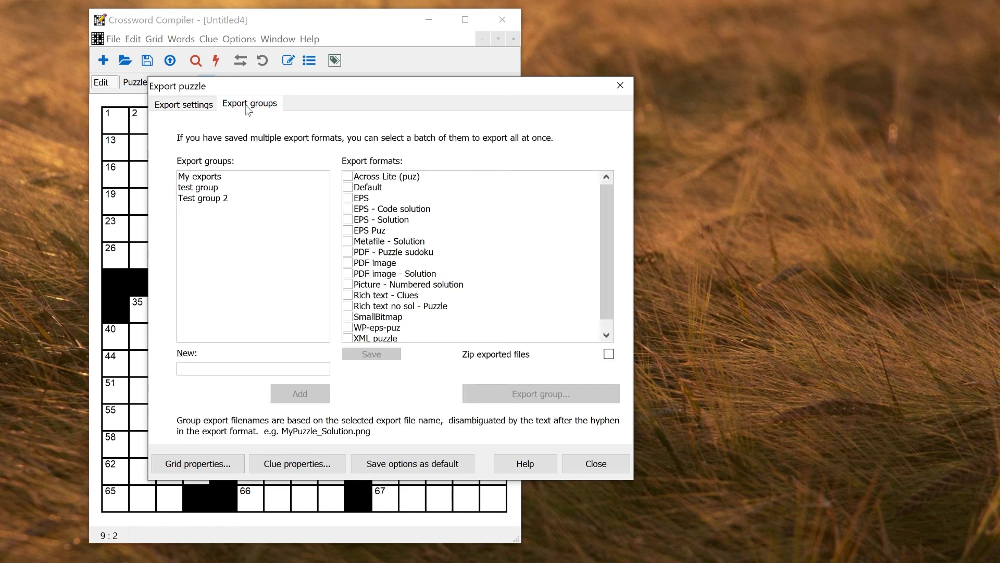
pyautogui.click(221, 179)
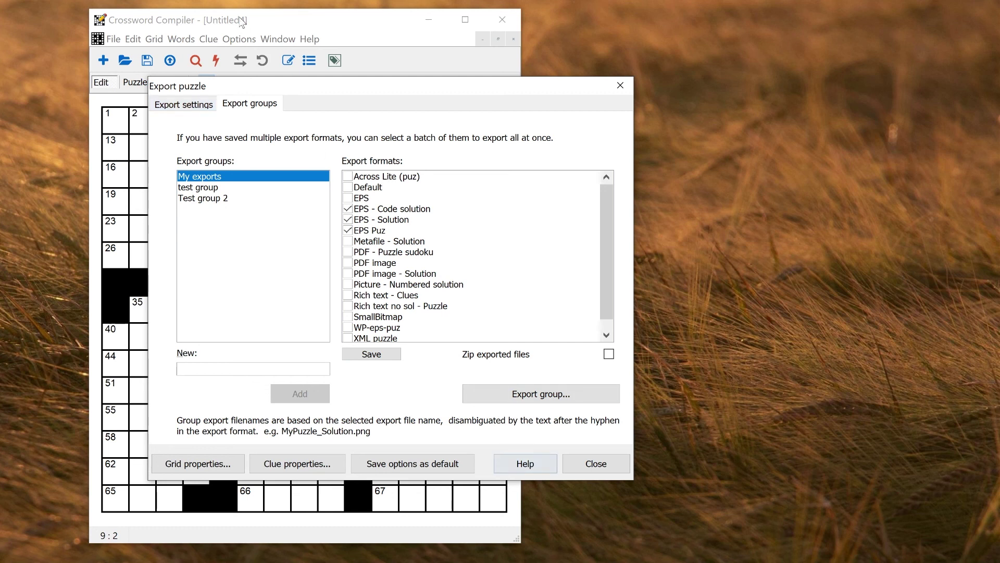
pyautogui.click(188, 107)
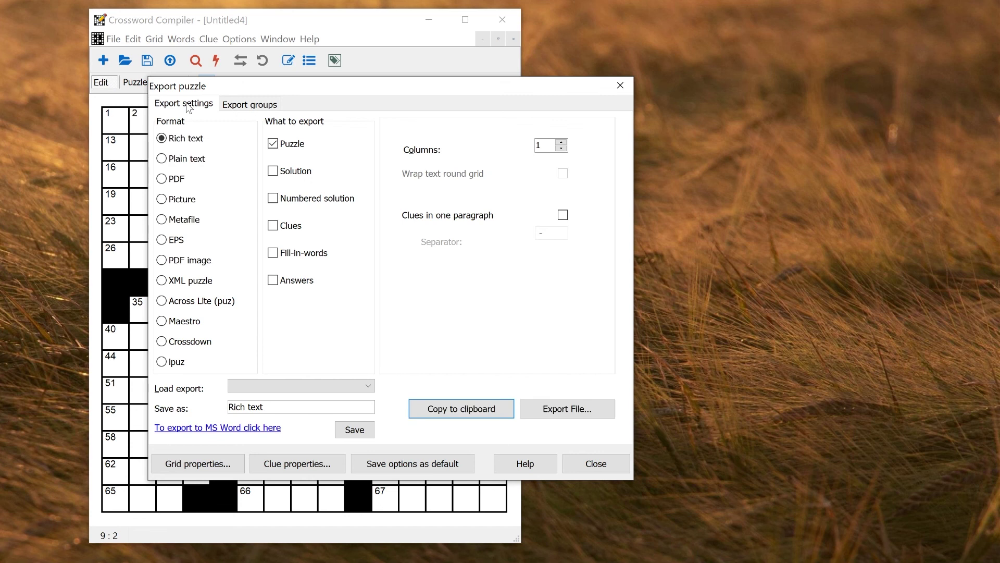
pyautogui.click(620, 85)
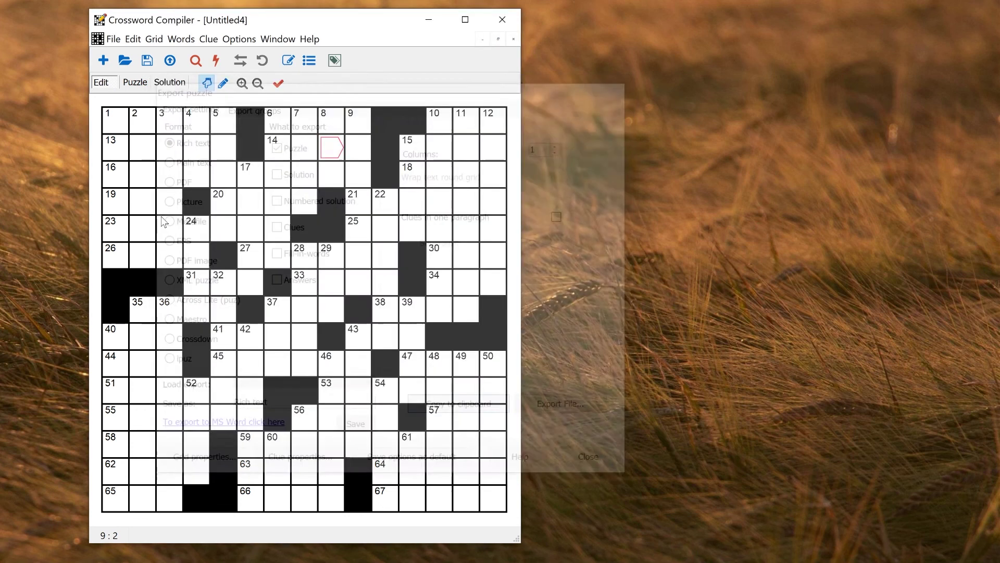